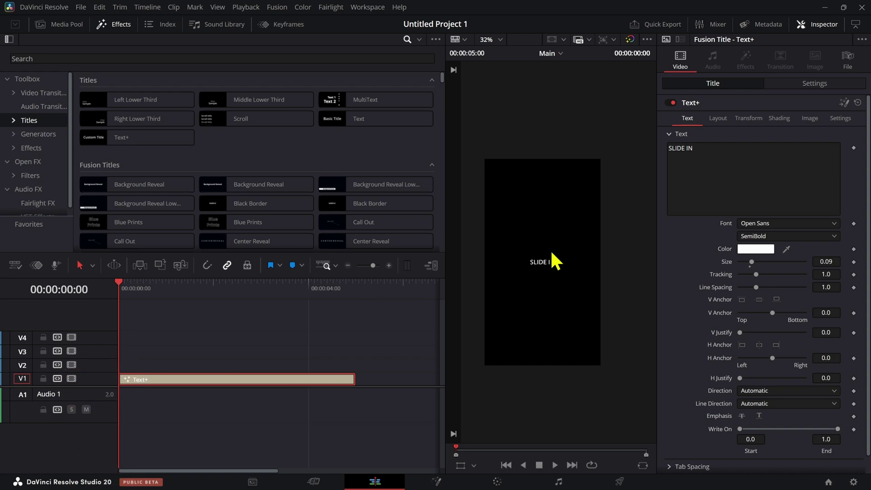
# Keyframe the Text+ title's layout Center Y at -0.047 on the first frame and 0.5 one second in
pyautogui.click(718, 118)
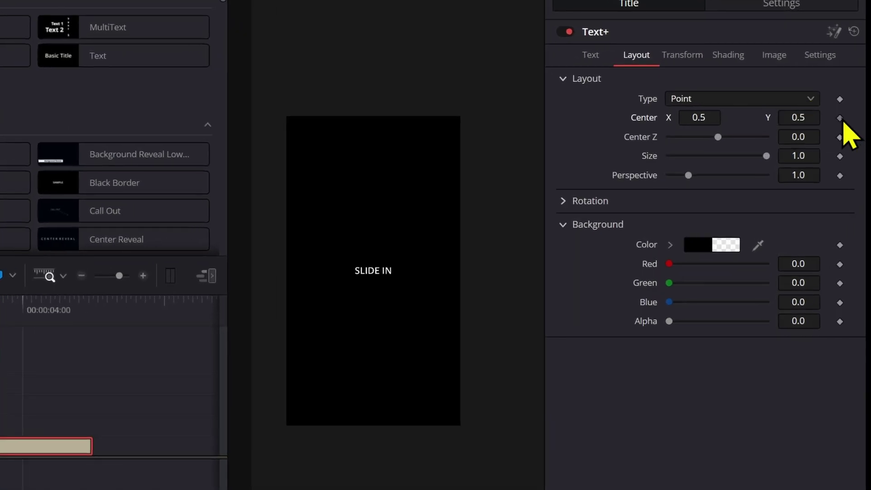
pyautogui.moveTo(812, 120); pyautogui.dragTo(771, 120)
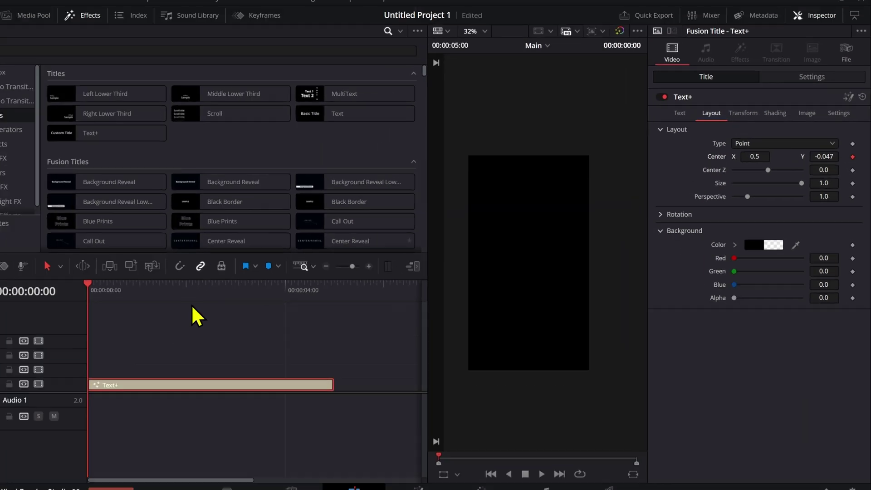
pyautogui.click(174, 320)
pyautogui.hotkey('shift', 'Right')
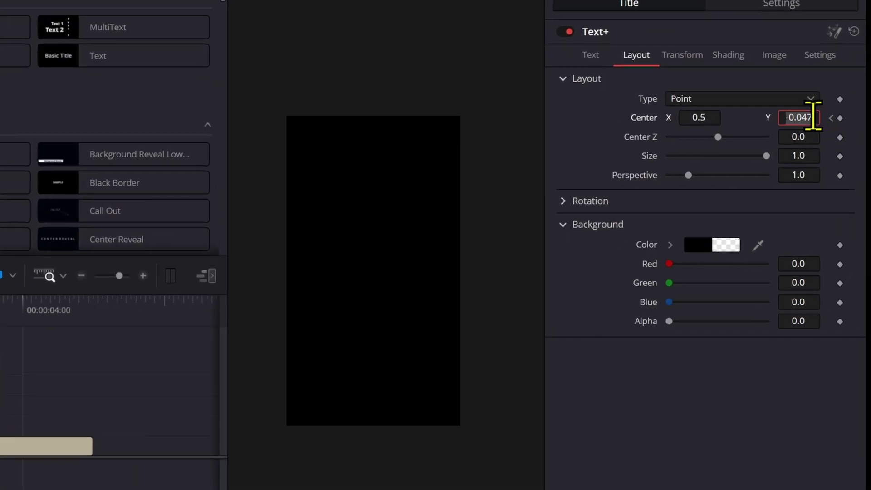
pyautogui.write('.5')
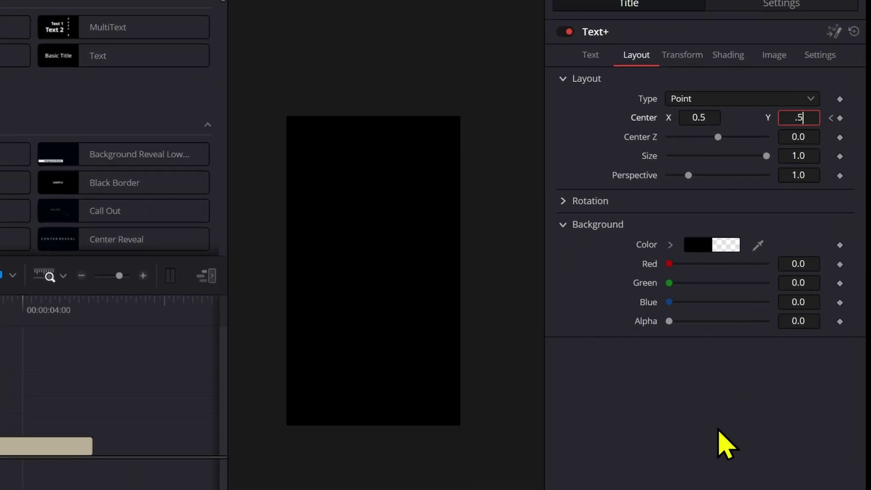
pyautogui.click(831, 118)
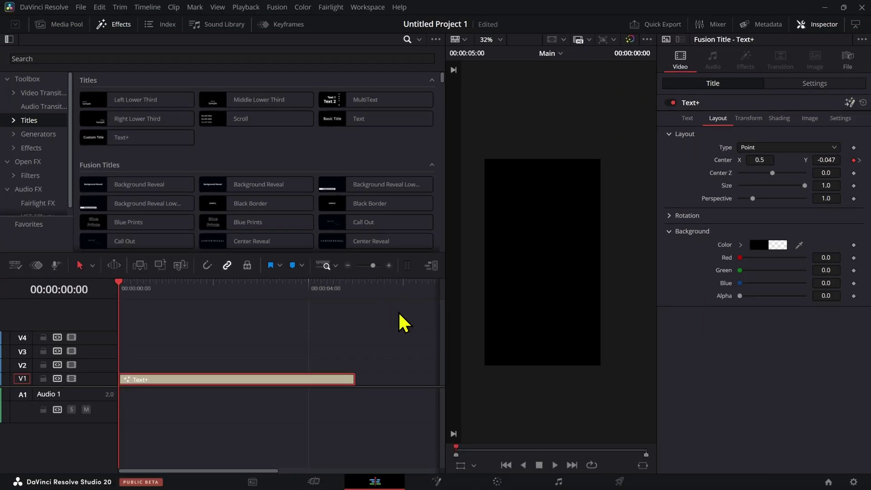
# In the title's Fusion composition, smooth all Displacement spline keyframes and increase their ease values
pyautogui.hotkey('shift', '5')
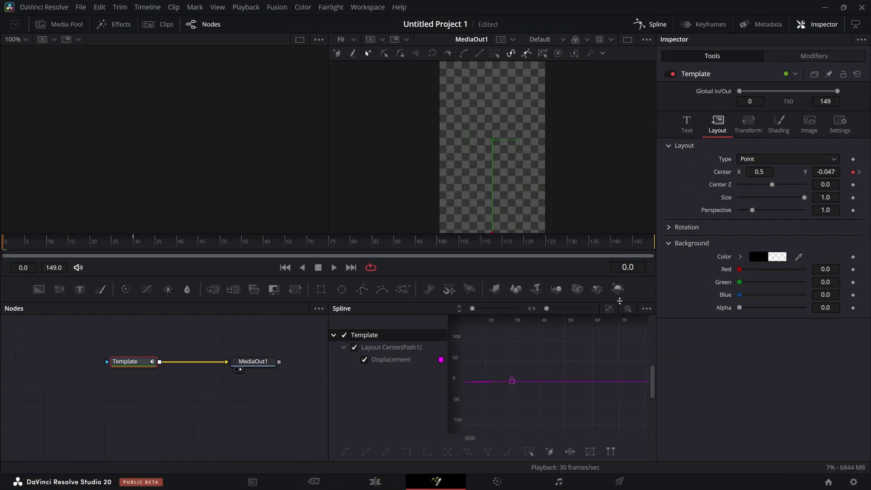
pyautogui.click(608, 308)
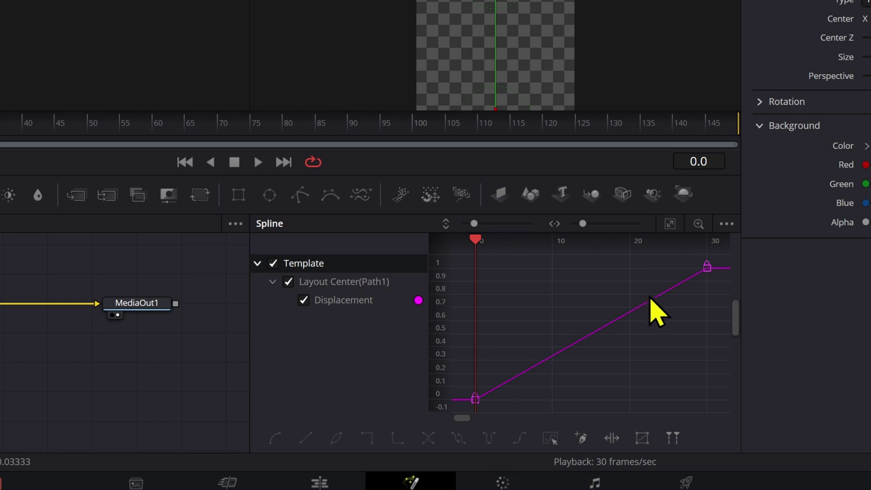
pyautogui.hotkey('ctrl', 'a')
pyautogui.press('s')
pyautogui.press('t')
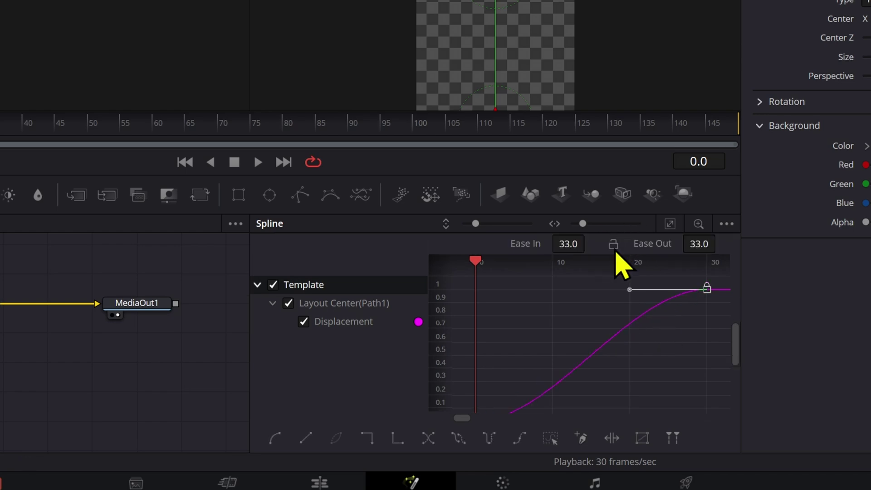
pyautogui.moveTo(589, 242); pyautogui.dragTo(727, 244)
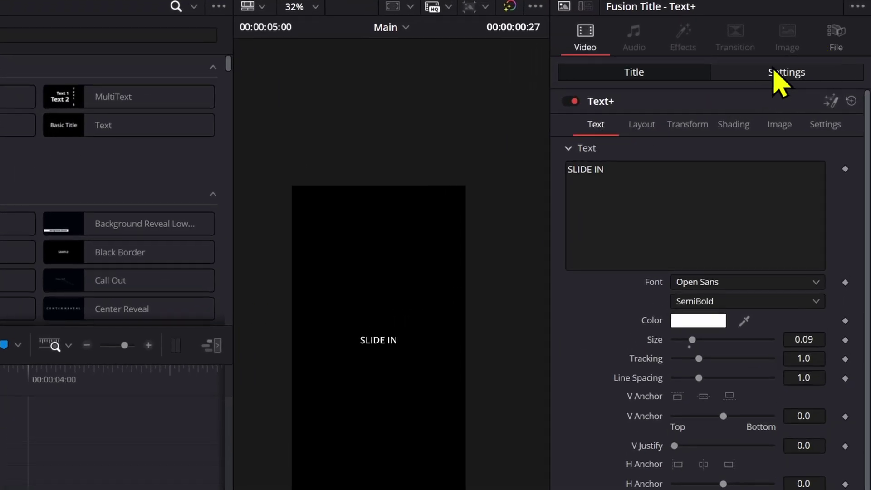
# Keyframe the title clip's transform Position Y at -1069 on the first frame and 0 at one second
pyautogui.click(775, 72)
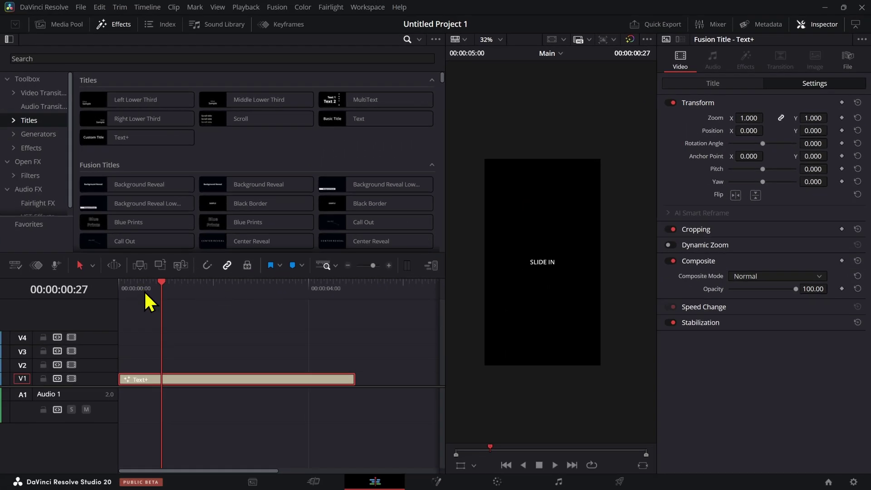
pyautogui.moveTo(144, 293); pyautogui.dragTo(55, 294)
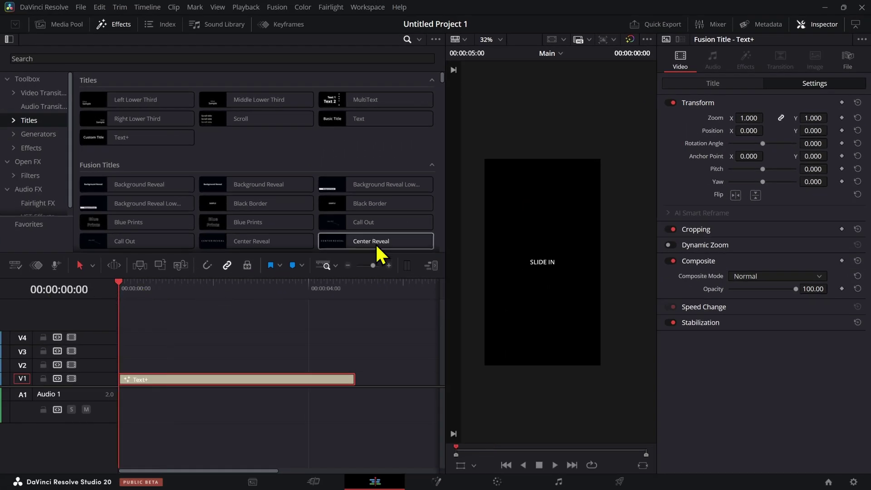
pyautogui.moveTo(817, 131); pyautogui.dragTo(821, 132)
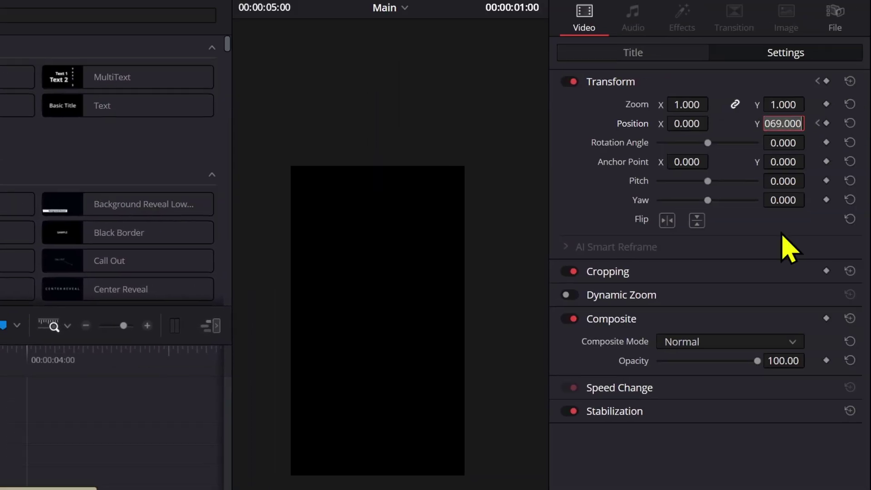
pyautogui.write('0')
pyautogui.press('Return')
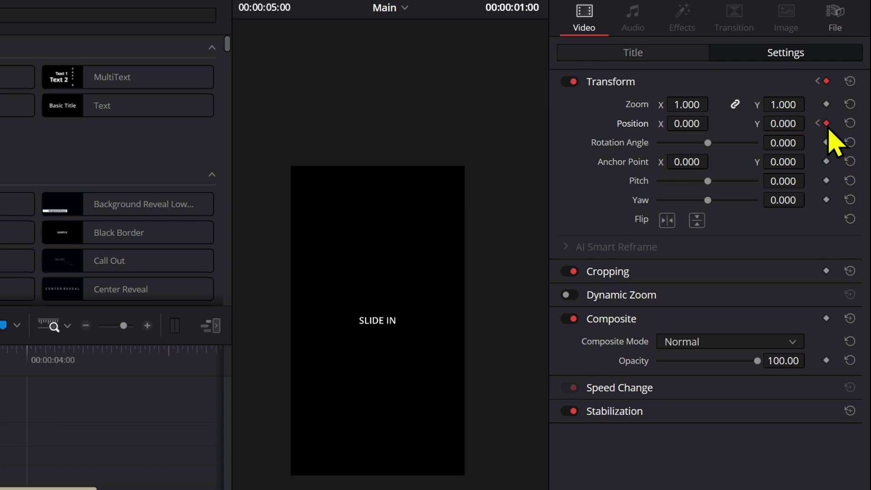
# Change the interpolation of the Position keyframes at one second and at the clip's start
pyautogui.rightClick(826, 125)
pyautogui.click(814, 151)
pyautogui.click(818, 124)
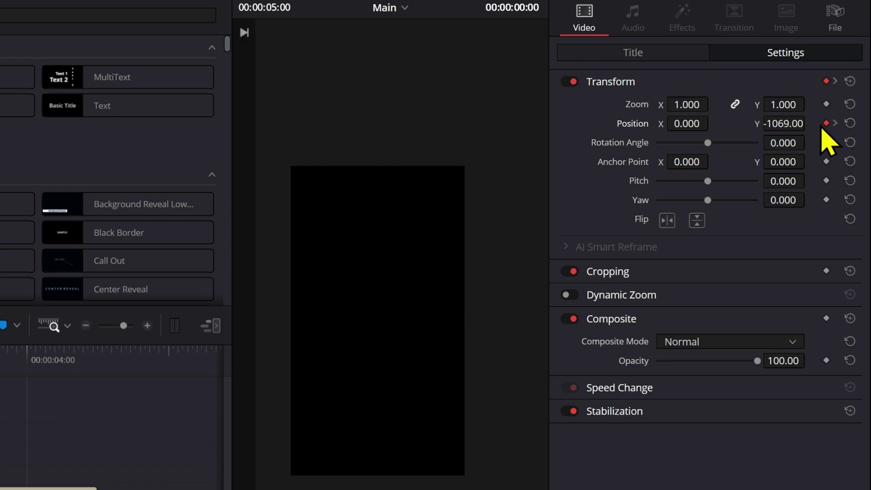
pyautogui.rightClick(827, 123)
pyautogui.click(793, 153)
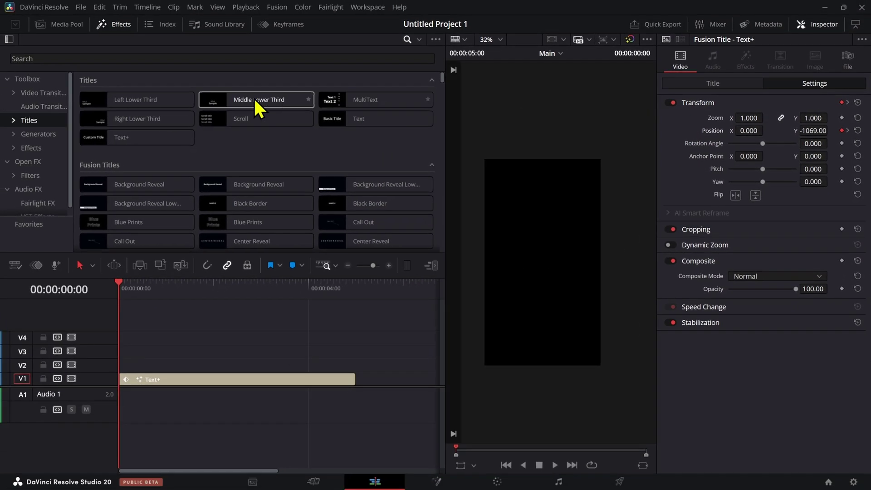
# Open the title's keyframes in the curve editor and show only the Position Y curve
pyautogui.click(288, 24)
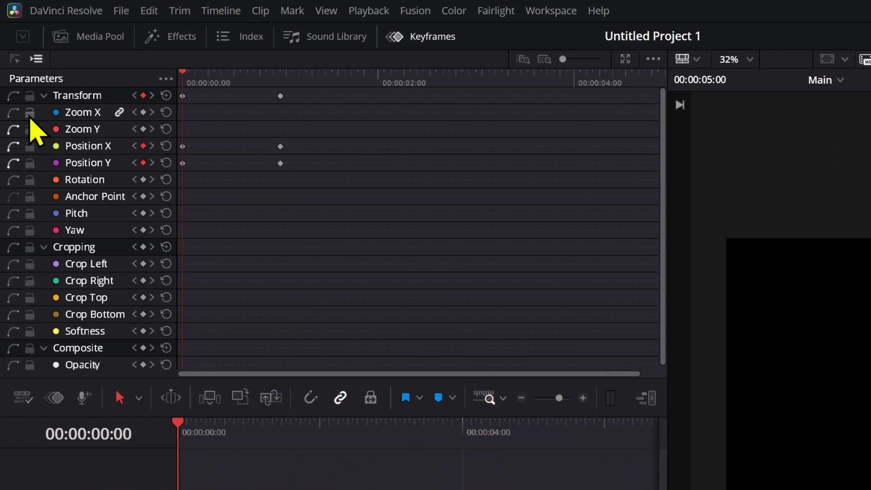
pyautogui.click(14, 58)
pyautogui.click(119, 60)
pyautogui.moveTo(154, 80)
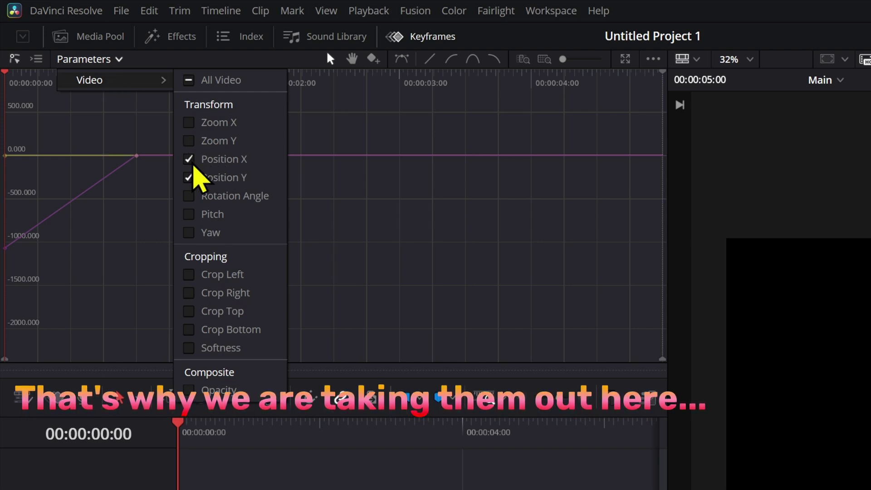
pyautogui.click(189, 159)
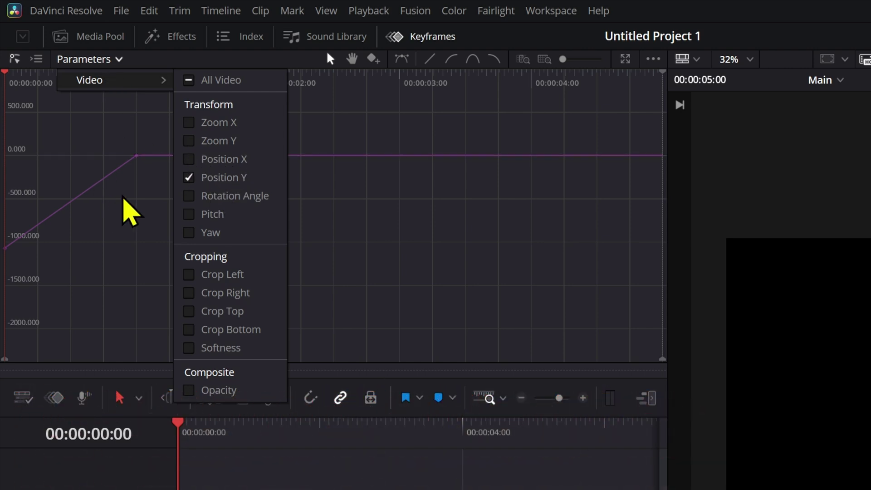
pyautogui.click(126, 210)
# Pull long horizontal handles from both Position Y keyframes to form a steep S-curve, and play back the slide-in
pyautogui.moveTo(178, 150); pyautogui.dragTo(162, 290)
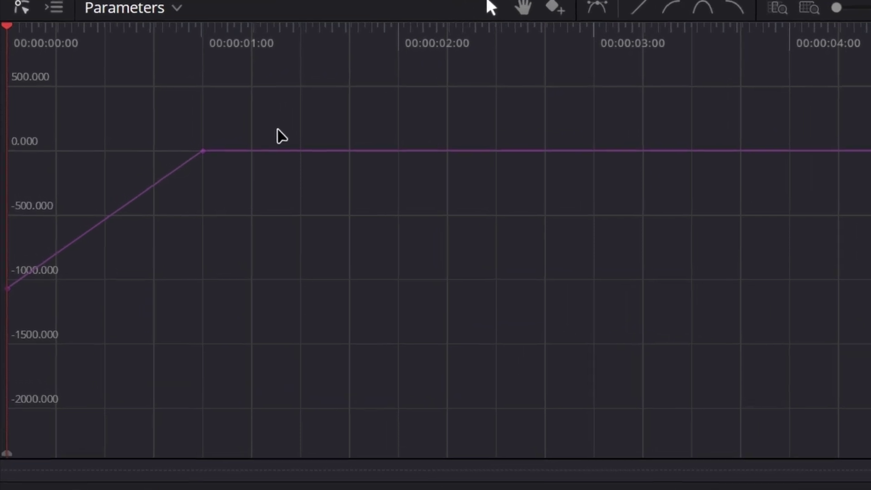
pyautogui.hotkey('ctrl', 'a')
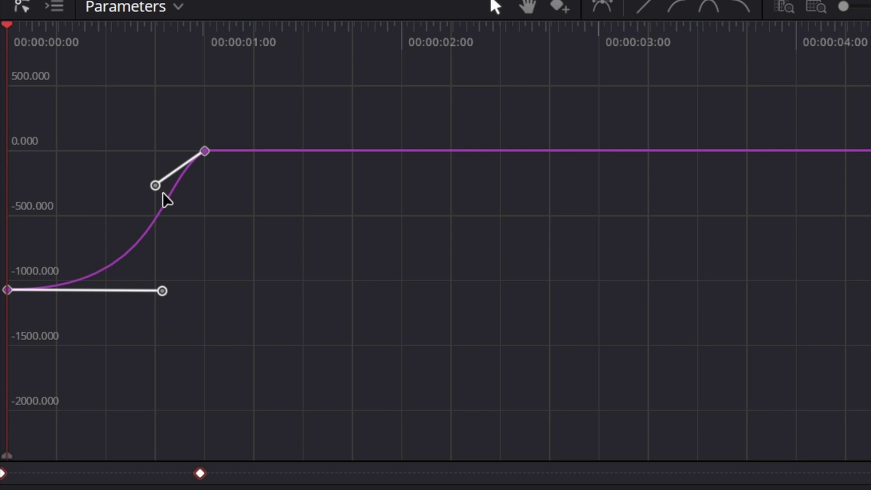
pyautogui.moveTo(155, 186); pyautogui.dragTo(68, 150)
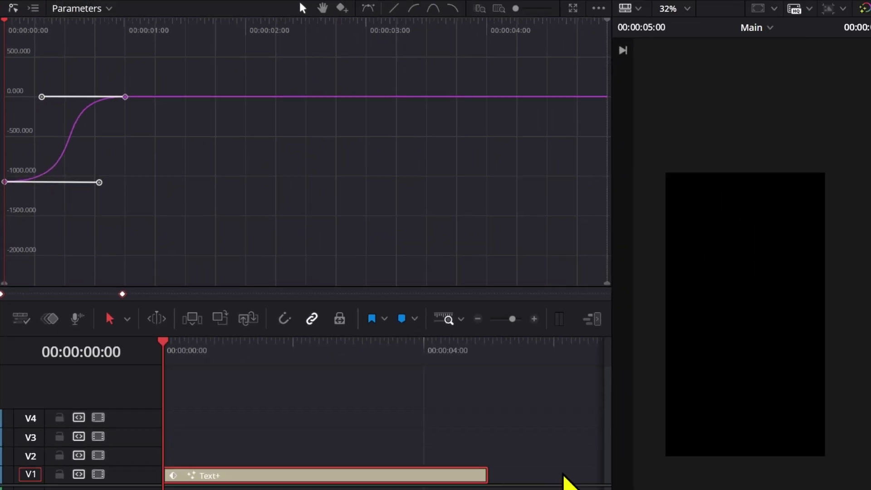
pyautogui.click(231, 423)
pyautogui.press('space')
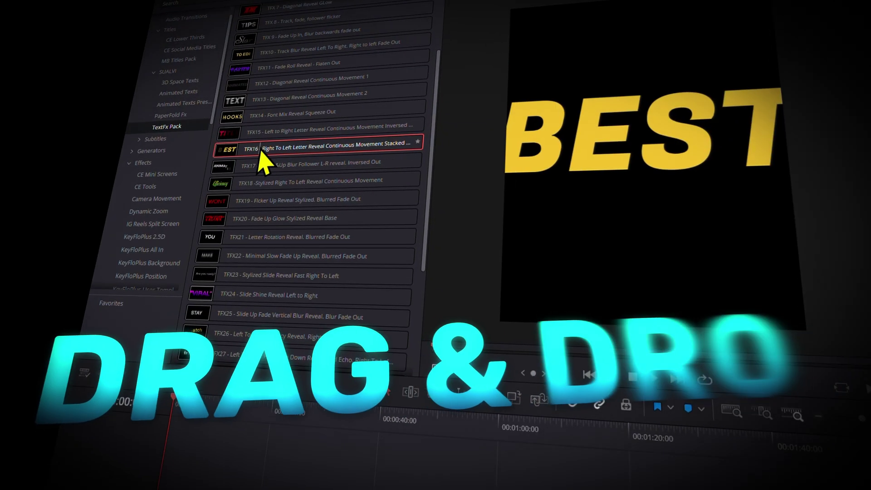
pyautogui.moveTo(263, 159); pyautogui.dragTo(272, 247)
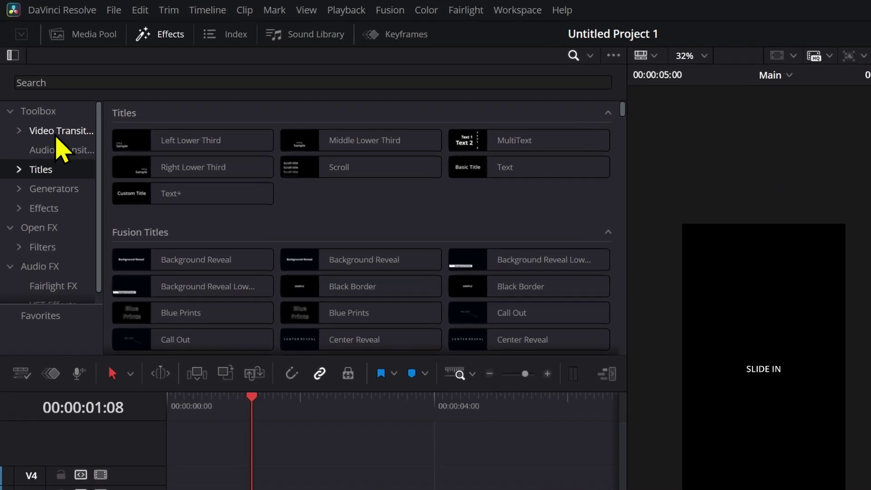
# Search the video transitions for "slid" and add the Slide Up Fusion transition to the start of the title clip
pyautogui.click(40, 95)
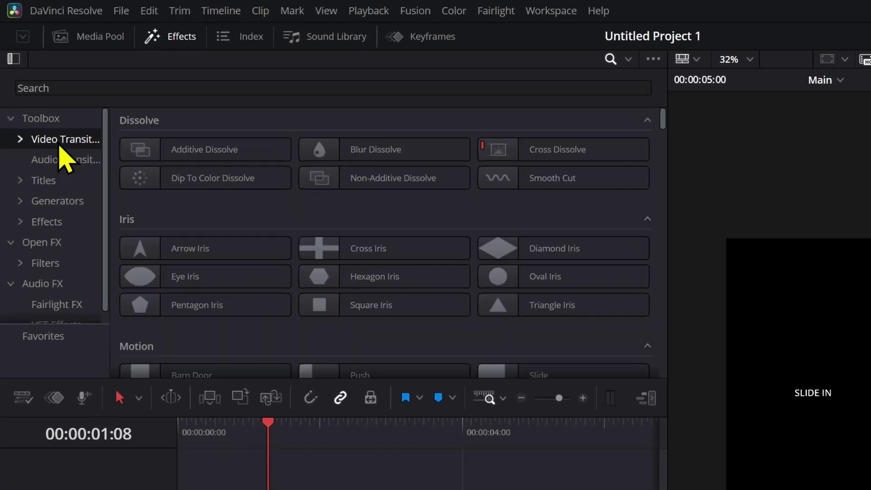
pyautogui.click(218, 93)
pyautogui.write('slid')
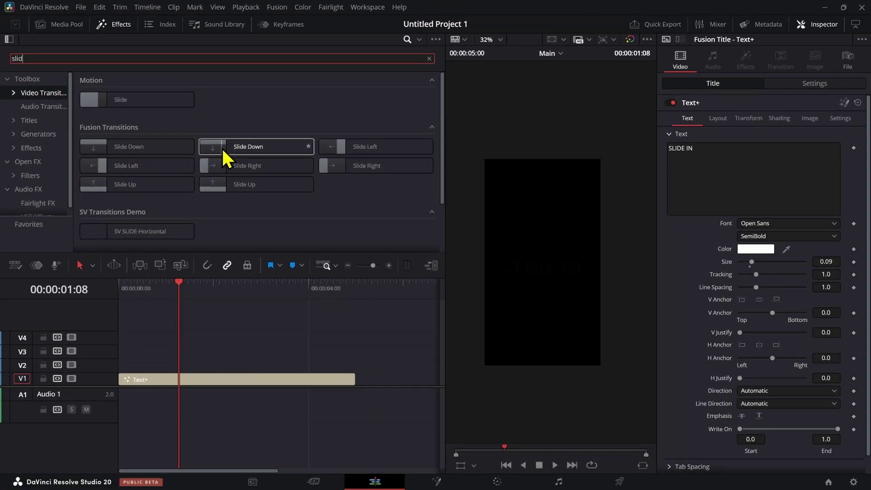
pyautogui.moveTo(208, 188); pyautogui.dragTo(141, 386)
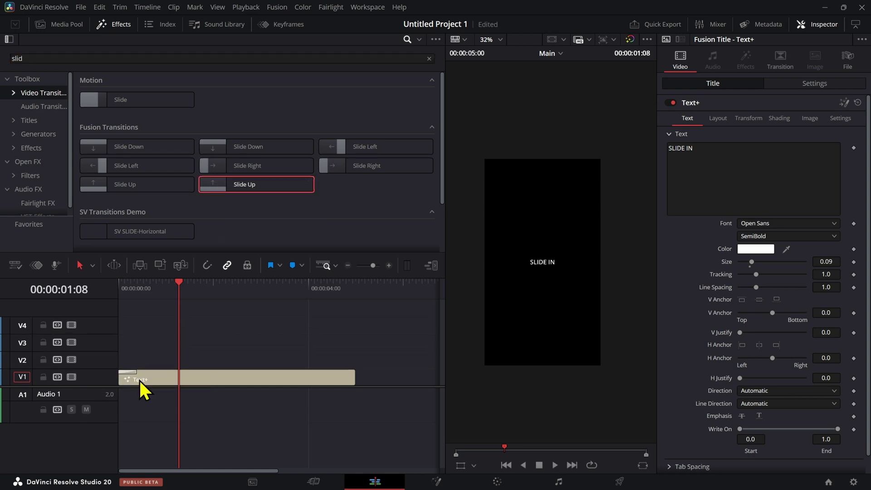
# Set the Slide Up transition's duration to 30 frames
pyautogui.moveTo(140, 288); pyautogui.dragTo(119, 287)
pyautogui.click(133, 378)
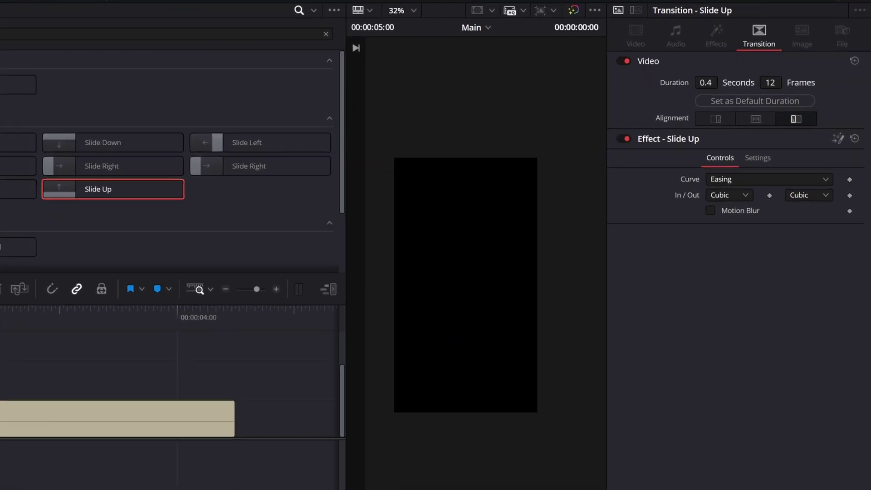
pyautogui.doubleClick(789, 98)
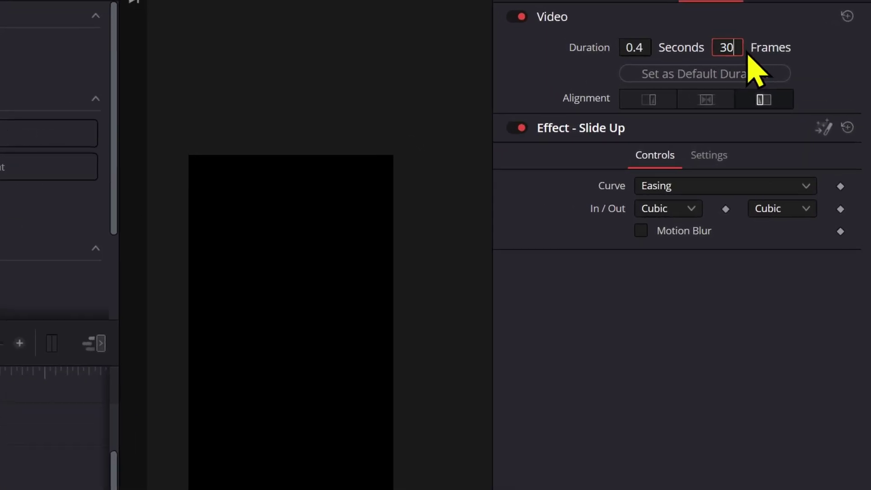
pyautogui.click(659, 442)
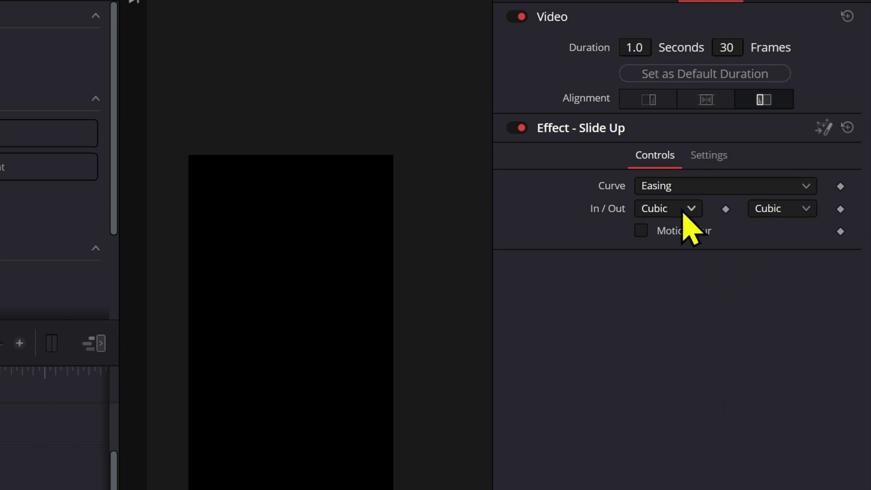
# Review the Slide Up transition's easing-in options and play back the title's slide-in animation
pyautogui.click(682, 189)
pyautogui.click(681, 192)
pyautogui.press('space')
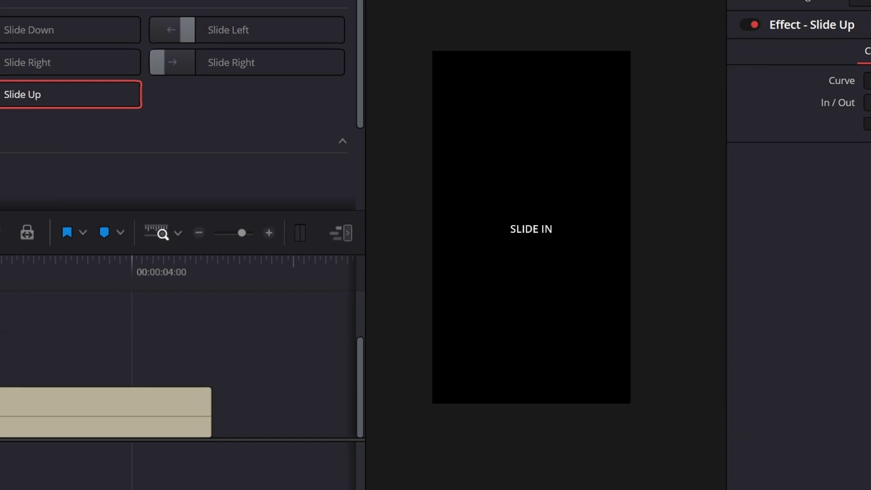
pyautogui.press('space')
pyautogui.moveTo(154, 295); pyautogui.dragTo(115, 299)
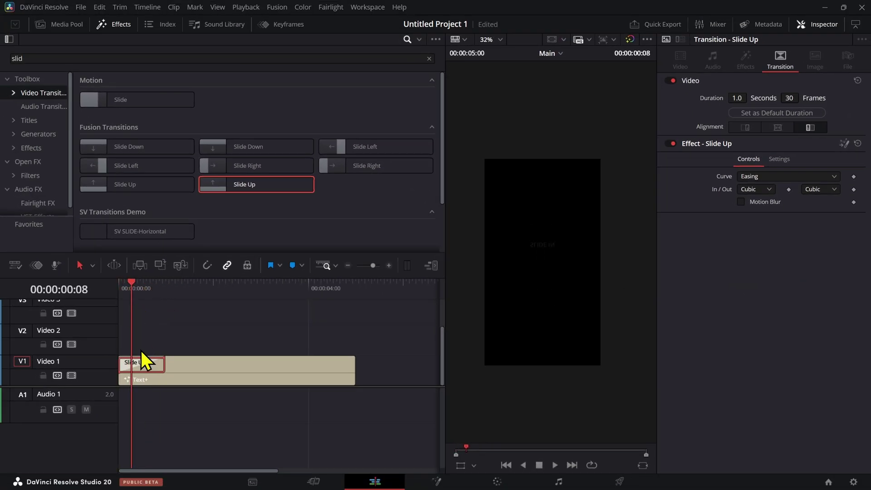
# Replace the title's Slide Up transition with the Motion Slide transition, using the Slide, Bottom-Up preset
pyautogui.press('Delete')
pyautogui.moveTo(113, 102); pyautogui.dragTo(131, 373)
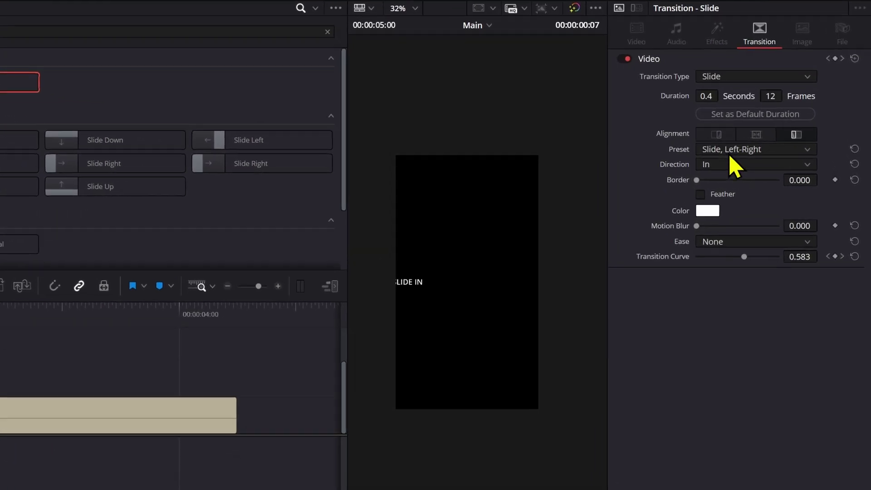
pyautogui.click(762, 154)
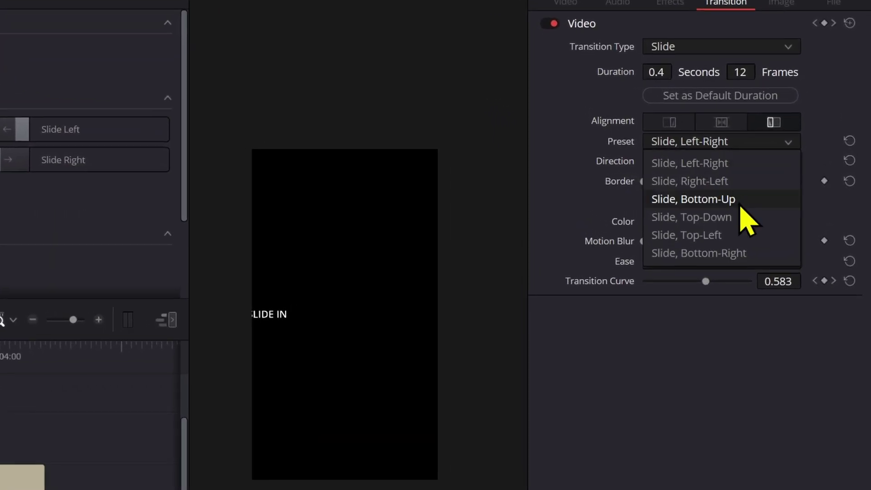
pyautogui.click(707, 199)
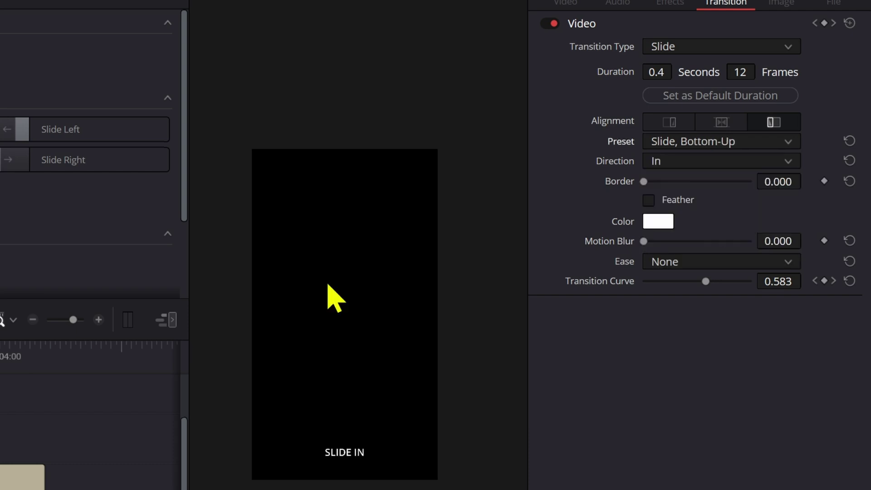
pyautogui.press('Home')
pyautogui.press('space')
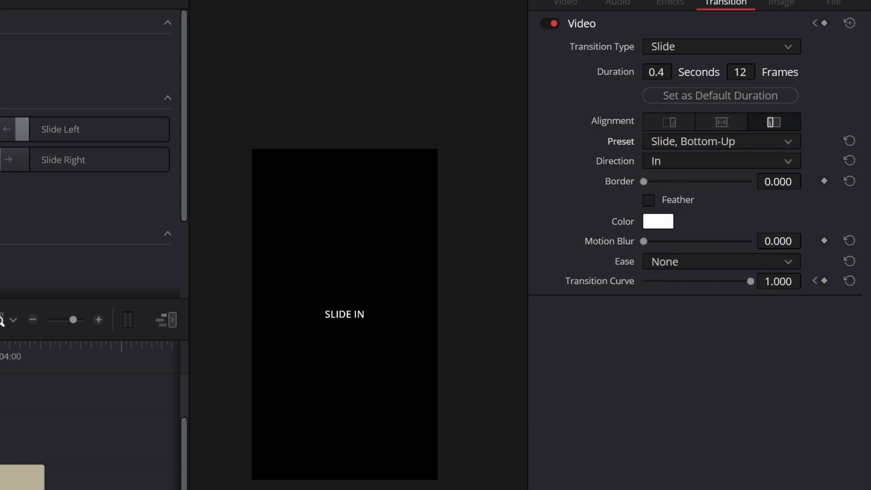
# Set the Slide transition's Ease to In & Out and Motion Blur to 0.500, and play back the title's entrance
pyautogui.click(698, 263)
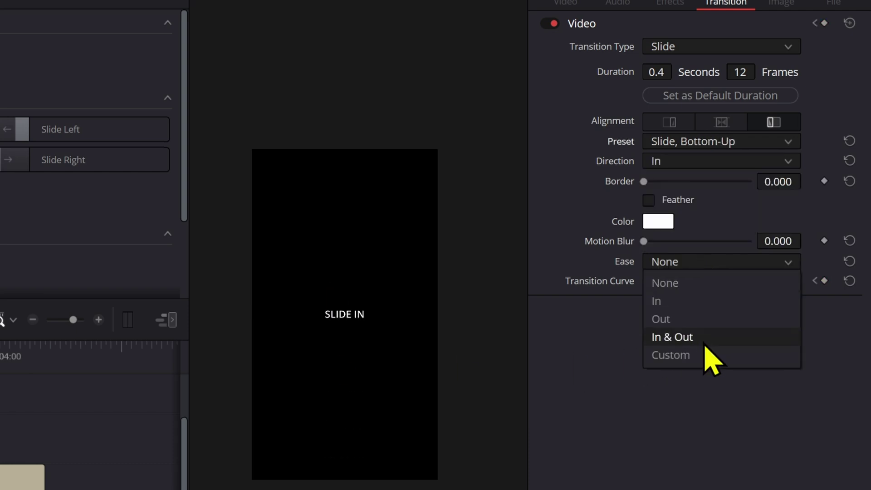
pyautogui.click(689, 337)
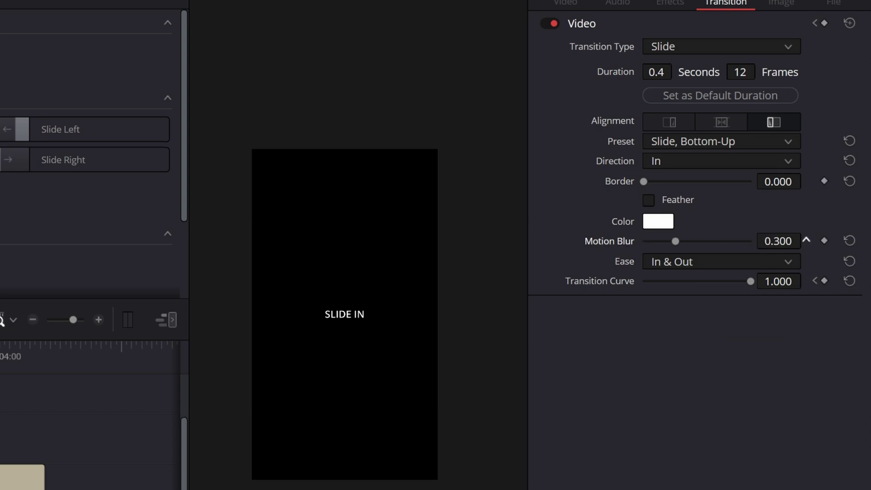
pyautogui.moveTo(768, 241); pyautogui.dragTo(789, 241)
pyautogui.press('Home')
pyautogui.press('space')
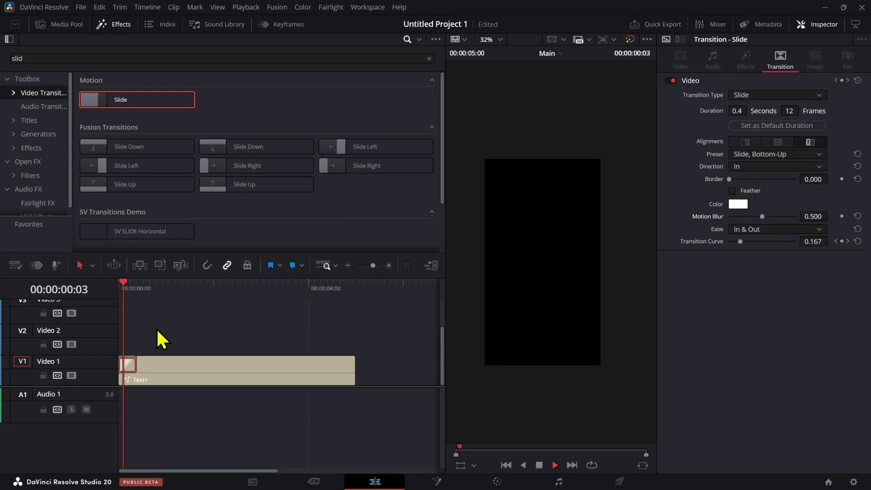
pyautogui.press('space')
# Enlarge the Text+ title's text and move its layout Center to X 0.308, Y 0.221
pyautogui.click(178, 379)
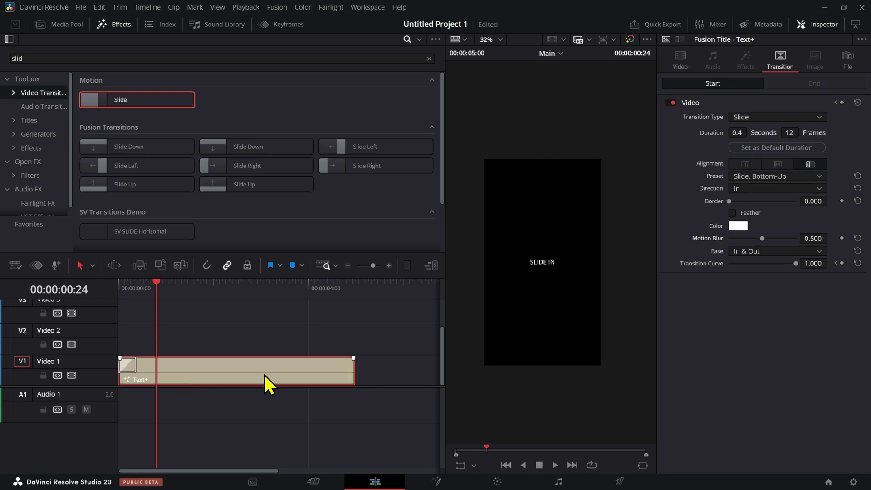
pyautogui.click(680, 59)
pyautogui.click(718, 117)
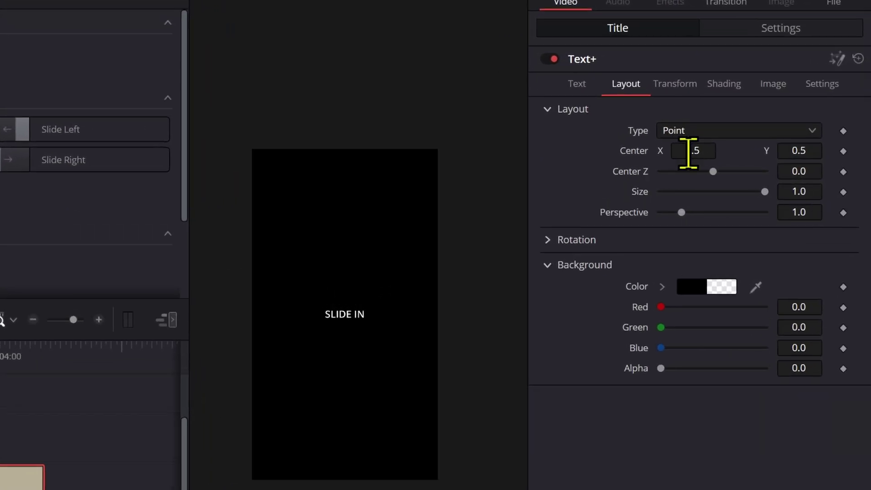
pyautogui.moveTo(688, 153); pyautogui.dragTo(690, 162)
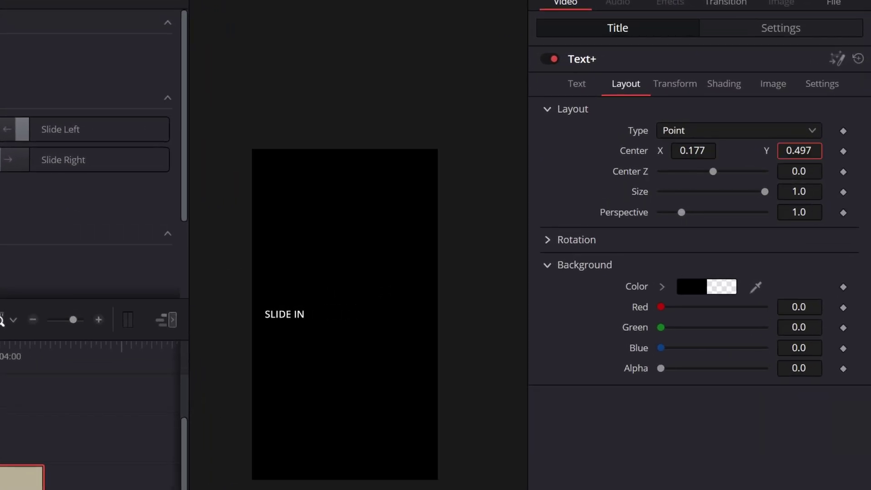
pyautogui.moveTo(799, 151); pyautogui.dragTo(770, 156)
pyautogui.click(577, 83)
pyautogui.moveTo(794, 314); pyautogui.dragTo(816, 314)
pyautogui.click(626, 83)
pyautogui.moveTo(690, 147); pyautogui.dragTo(701, 146)
# Play back the repositioned title's slide transition from the start of the timeline
pyautogui.press('Home')
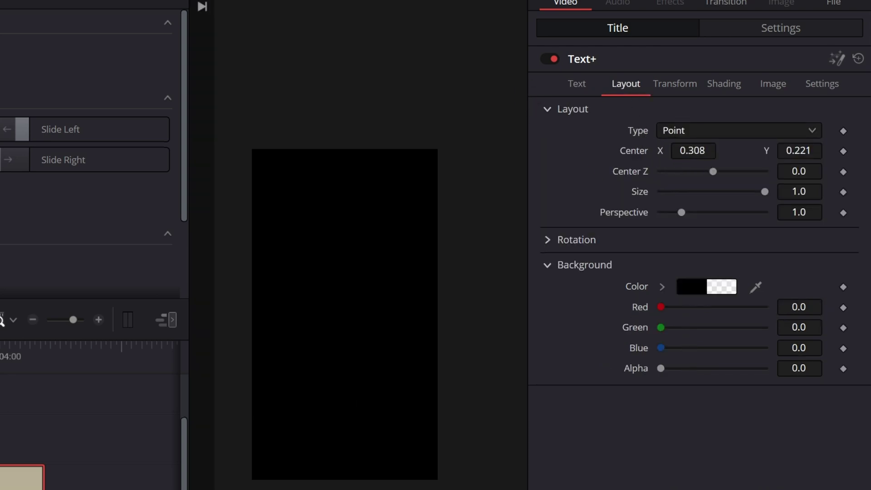
pyautogui.click(156, 354)
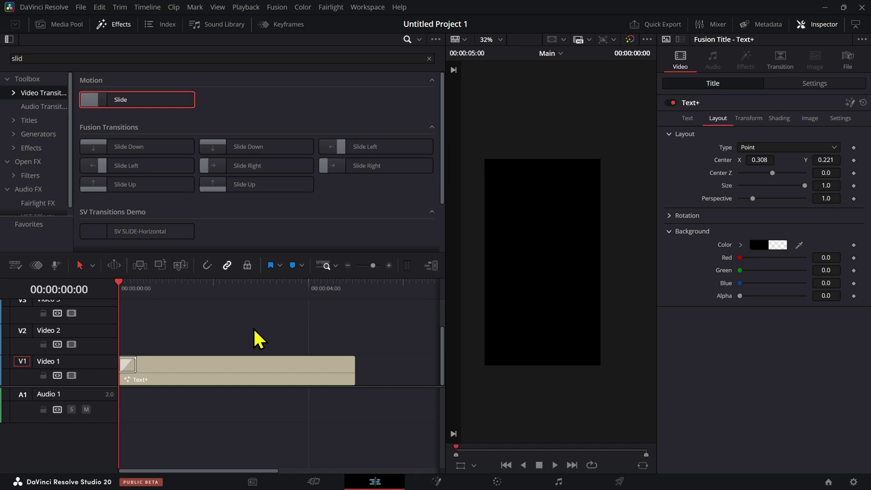
pyautogui.press('space')
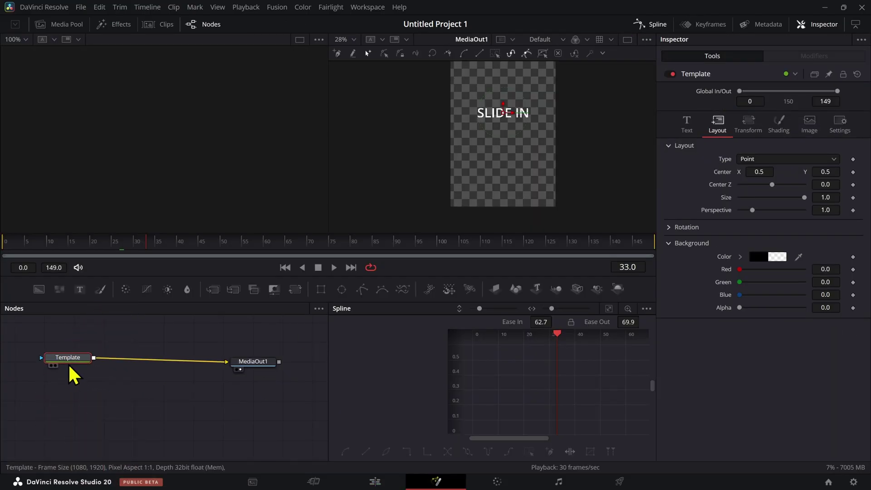
# Add a Transform node after the Template node and keyframe its Center at frame 30
pyautogui.hotkey('shift', 'space')
pyautogui.write('trans')
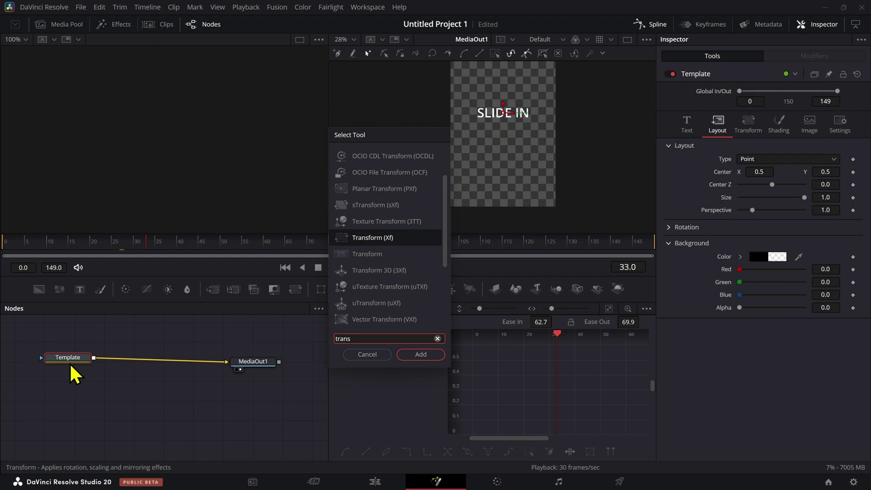
pyautogui.press('Return')
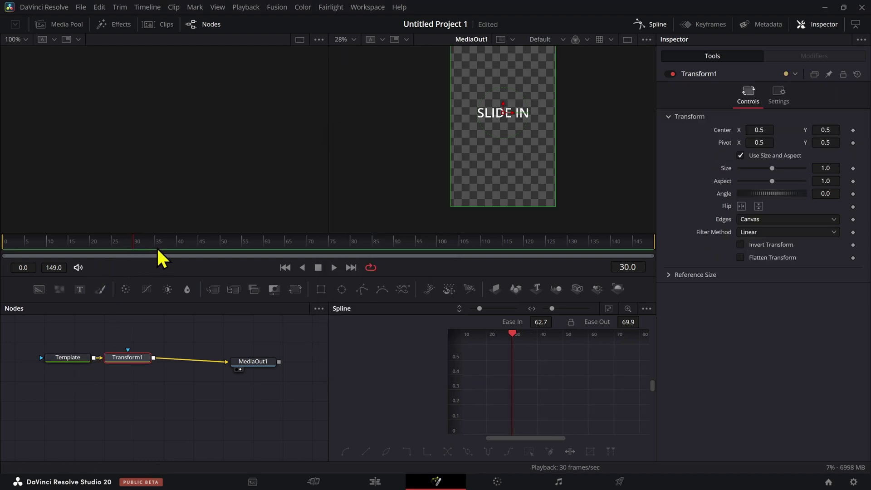
pyautogui.click(852, 130)
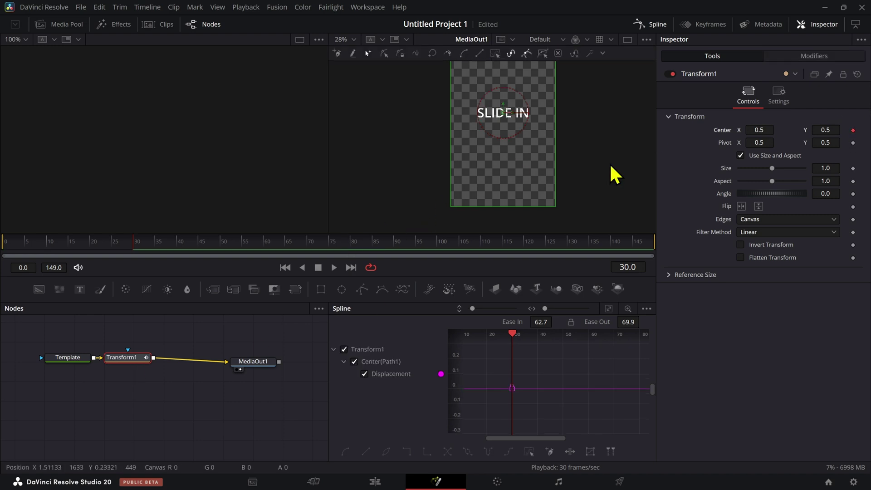
pyautogui.moveTo(571, 136); pyautogui.dragTo(563, 162)
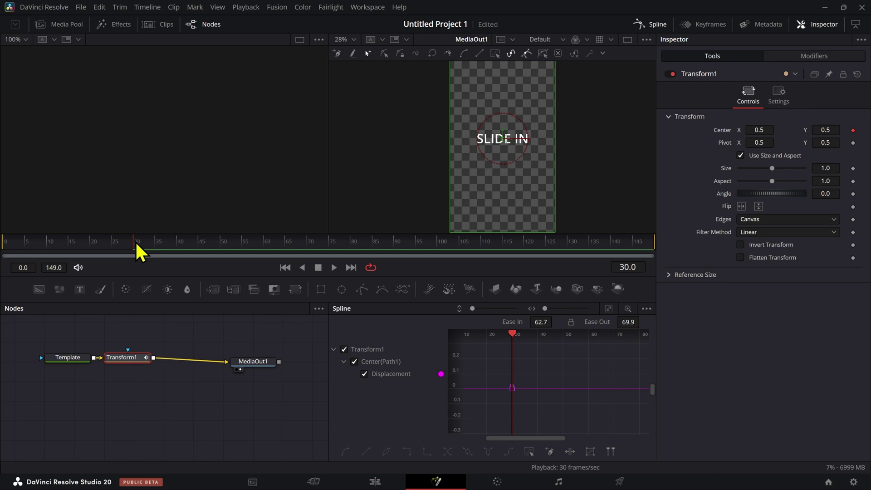
# Set the Transform node's Center Y to -0.127 at frame 0 and play back the slide-in
pyautogui.moveTo(129, 244); pyautogui.dragTo(6, 255)
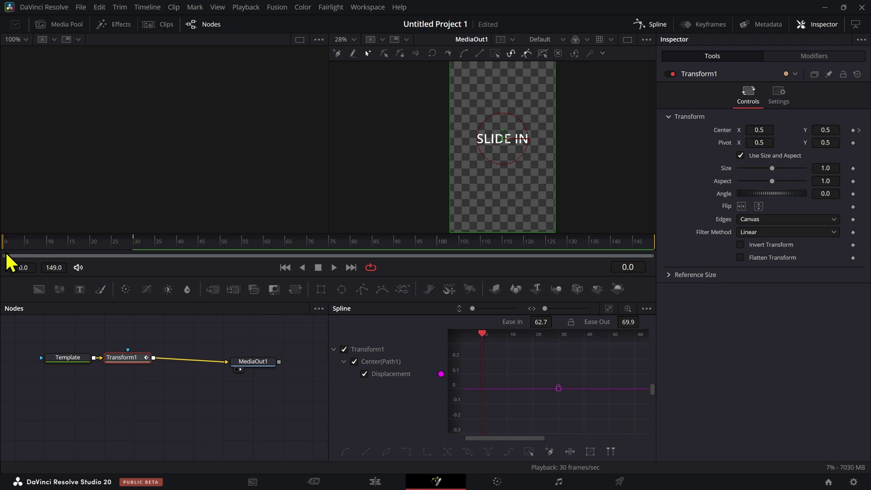
pyautogui.write('0.06')
pyautogui.press('Return')
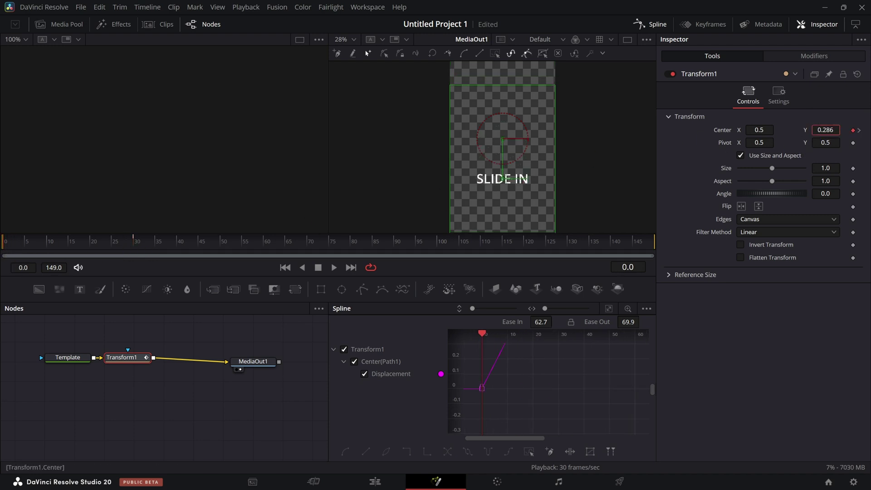
pyautogui.scroll(-4, 567, 149)
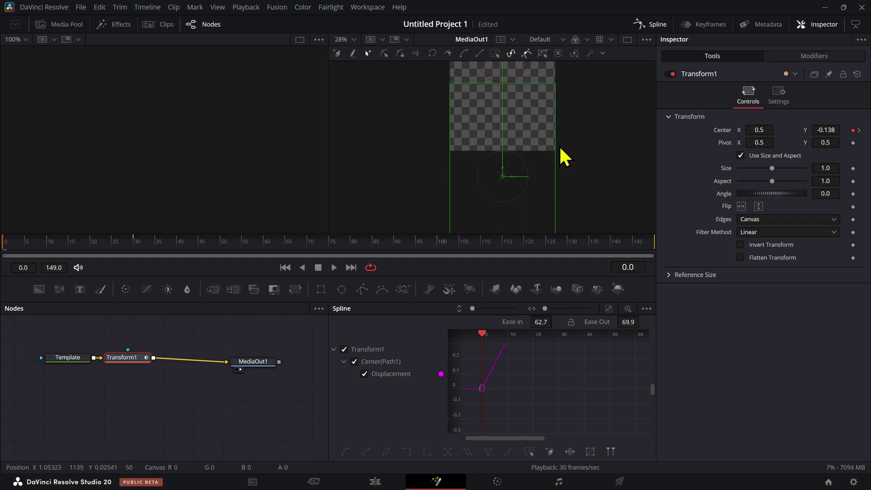
pyautogui.scroll(2, 559, 150)
pyautogui.scroll(3, 540, 182)
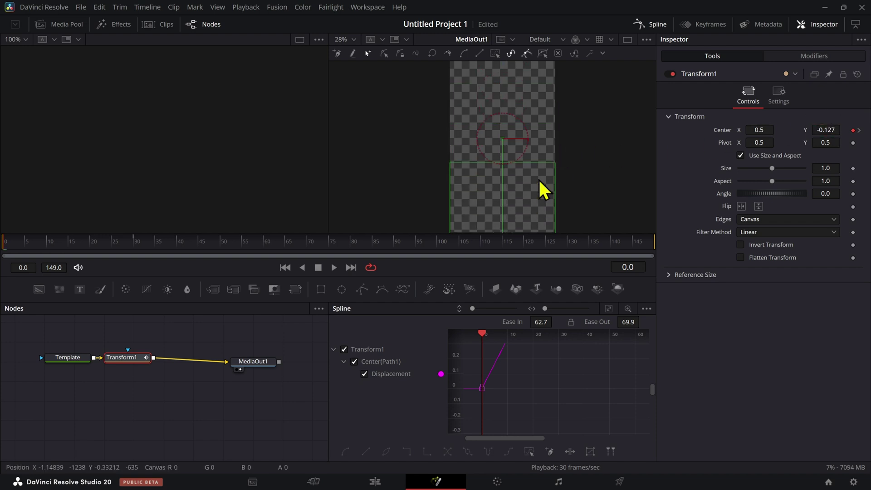
pyautogui.scroll(-2, 544, 171)
pyautogui.scroll(-1, 544, 171)
pyautogui.press('space')
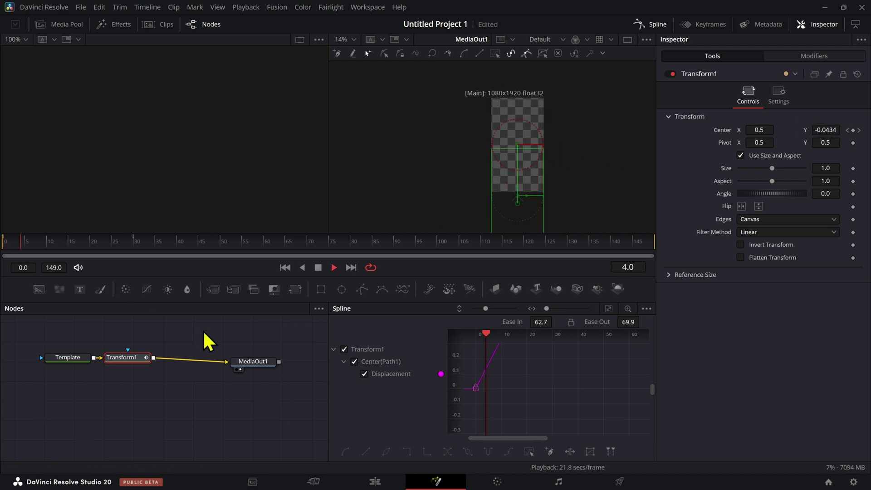
pyautogui.press('space')
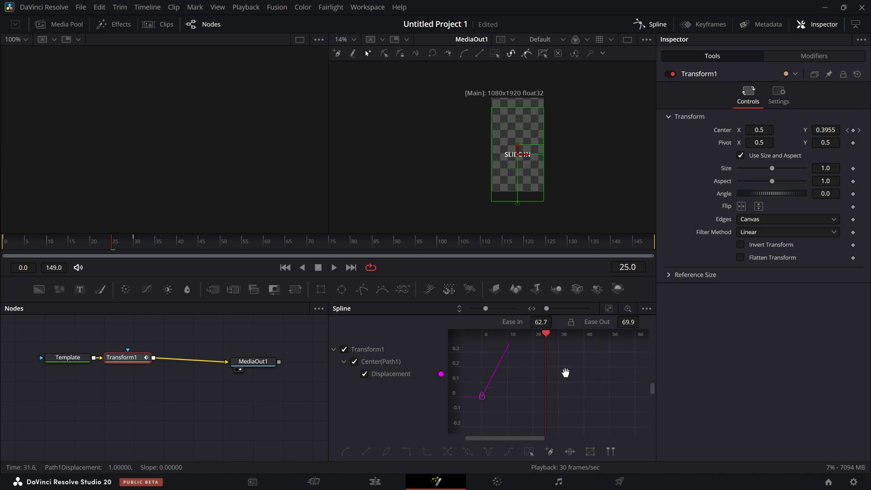
# Smooth the Transform node's displacement curve in the Spline editor with Ease In 76.7 and Ease Out 42.2
pyautogui.moveTo(565, 373); pyautogui.dragTo(592, 373)
pyautogui.scroll(3, 592, 373)
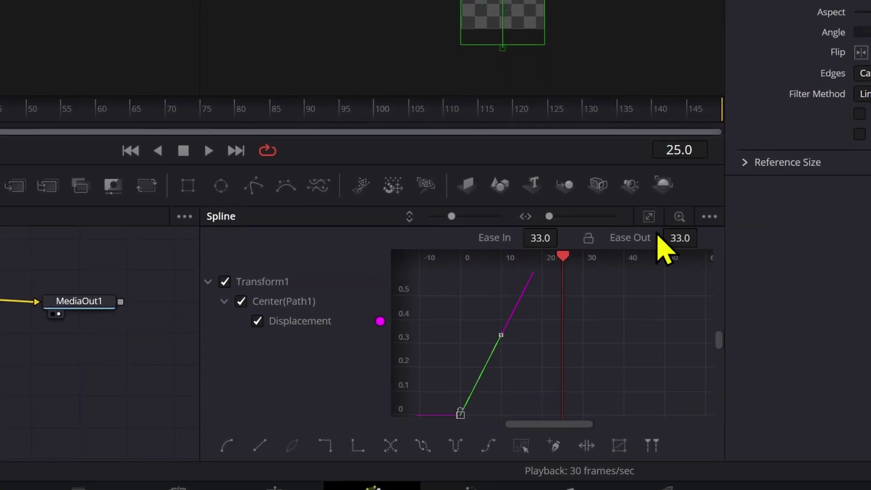
pyautogui.click(654, 218)
pyautogui.press('f')
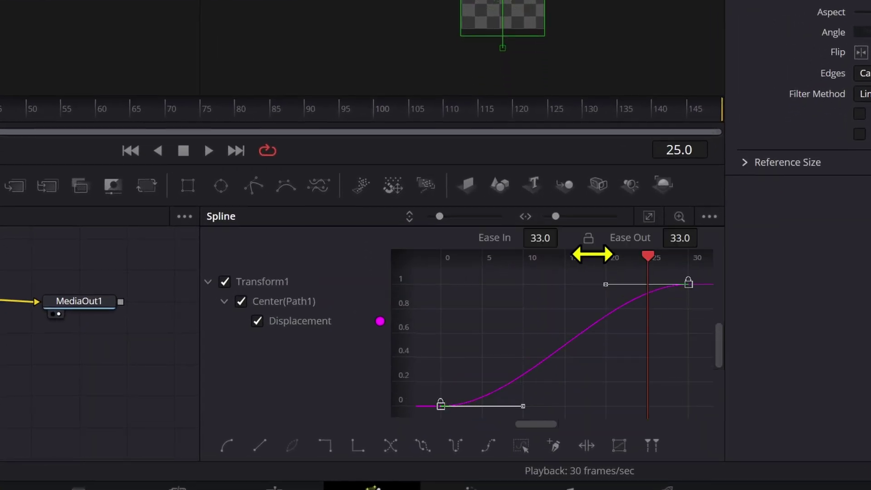
pyautogui.moveTo(524, 242); pyautogui.dragTo(562, 241)
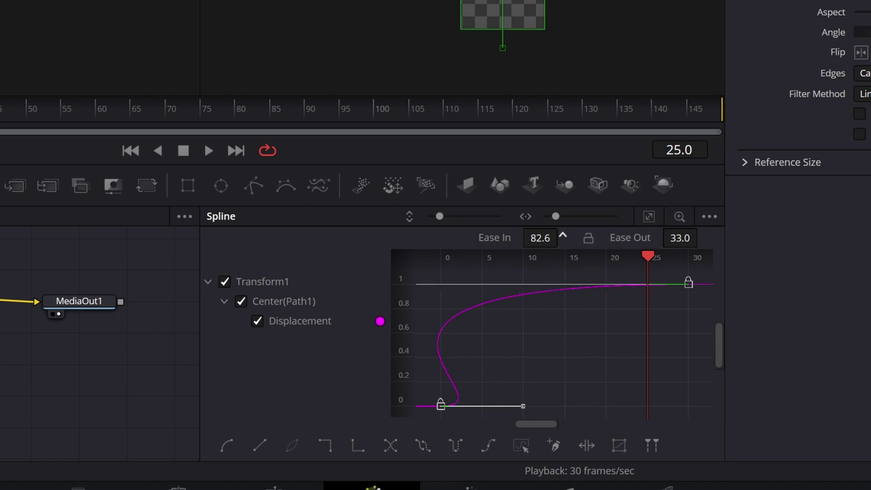
pyautogui.moveTo(562, 236); pyautogui.dragTo(539, 238)
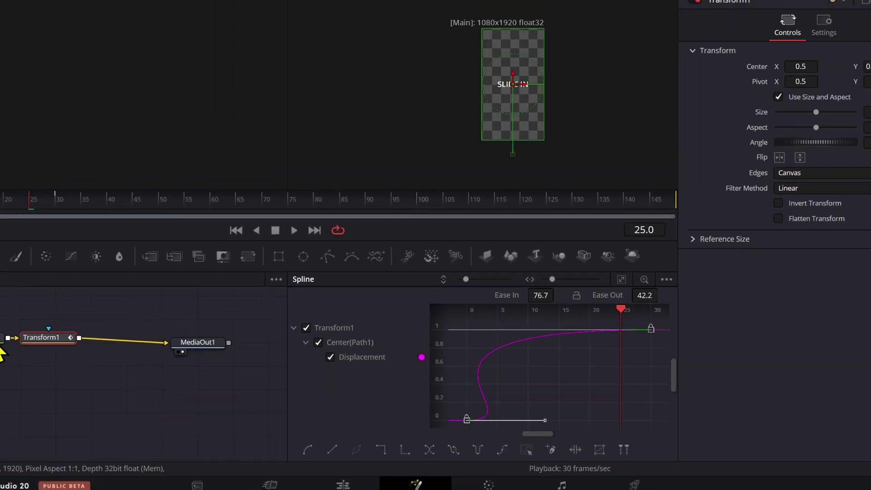
# Move the Template text's layout Center to X 0.303, Y 0.264 and play back its slide-in
pyautogui.click(77, 361)
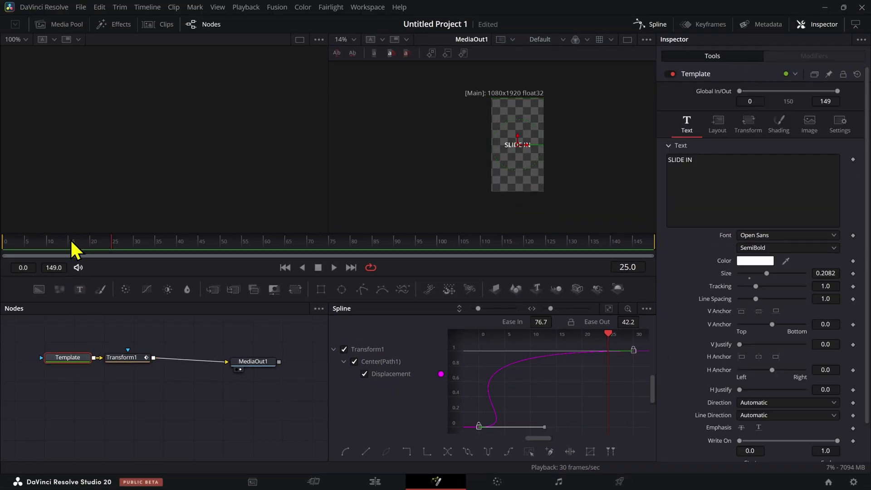
pyautogui.moveTo(71, 238); pyautogui.dragTo(21, 256)
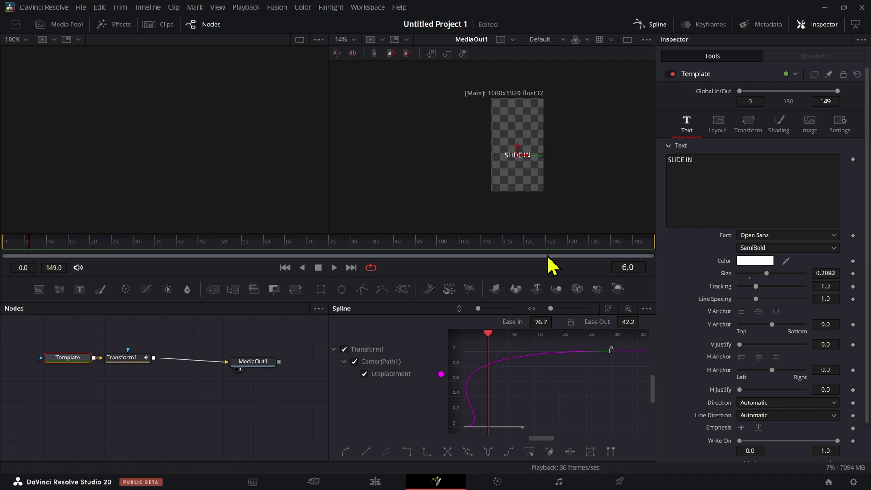
pyautogui.click(718, 125)
pyautogui.moveTo(763, 176); pyautogui.dragTo(758, 177)
pyautogui.moveTo(827, 173); pyautogui.dragTo(818, 173)
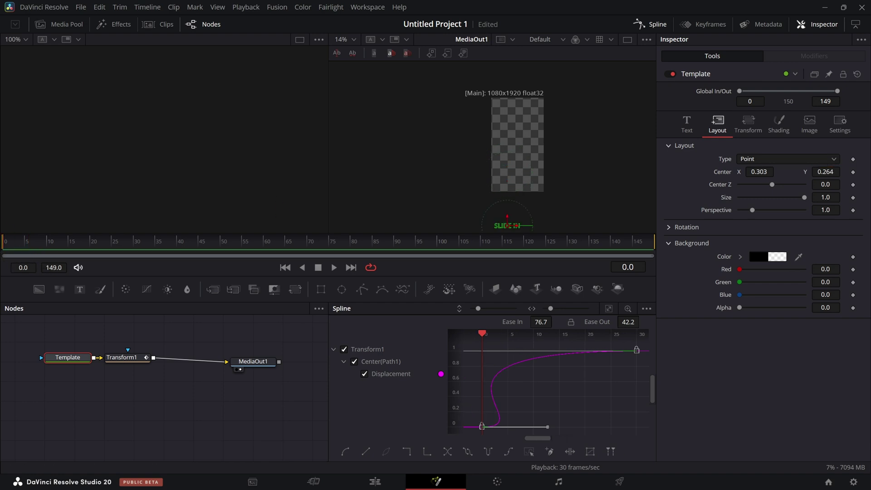
pyautogui.press('space')
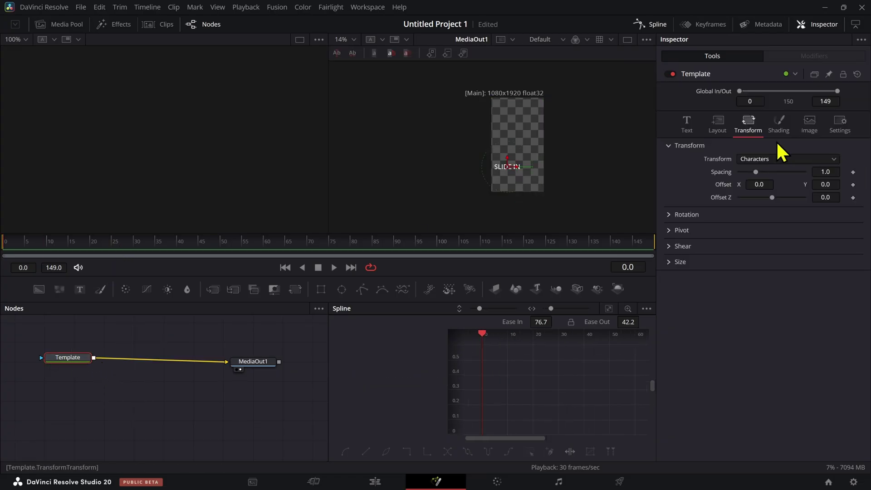
# Try shifting the Template text with its character Offset Y, and compare that control with the layout Center settings
pyautogui.click(717, 126)
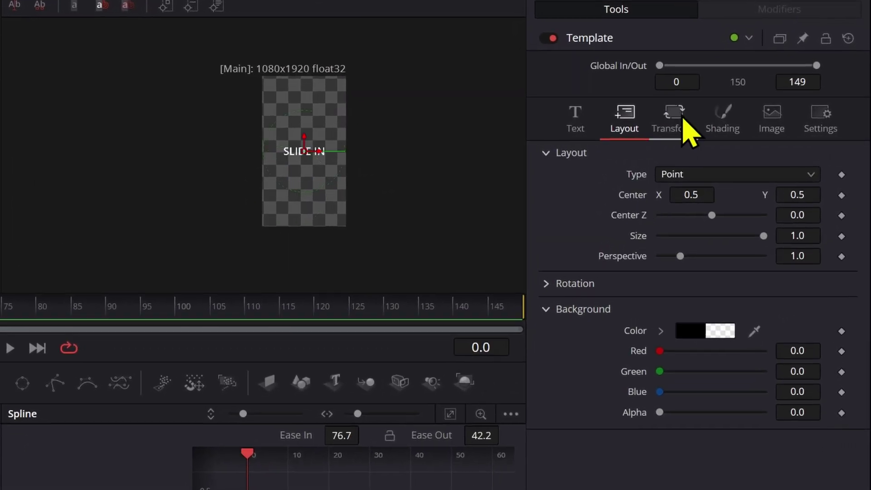
pyautogui.click(683, 120)
pyautogui.moveTo(789, 215); pyautogui.dragTo(791, 217)
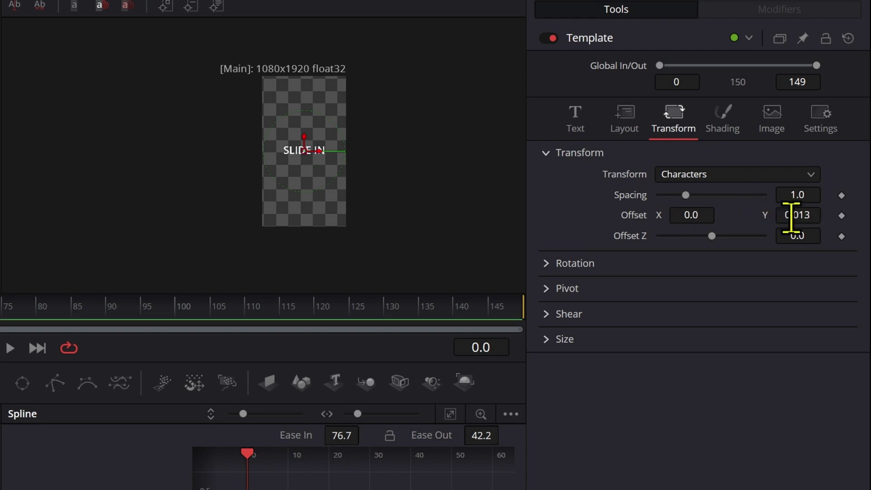
pyautogui.click(646, 128)
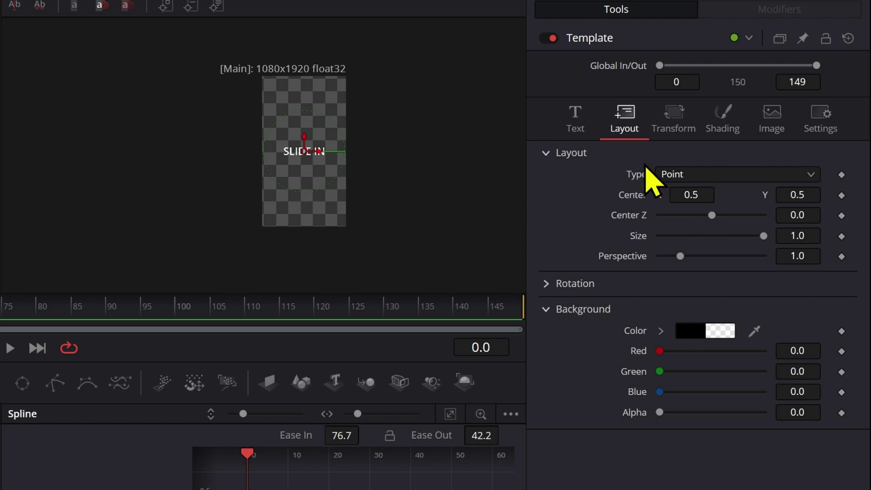
# Keyframe the Template's character Offset at frame 30, and lower Offset Y at frame 0 to place the text below the frame
pyautogui.click(681, 129)
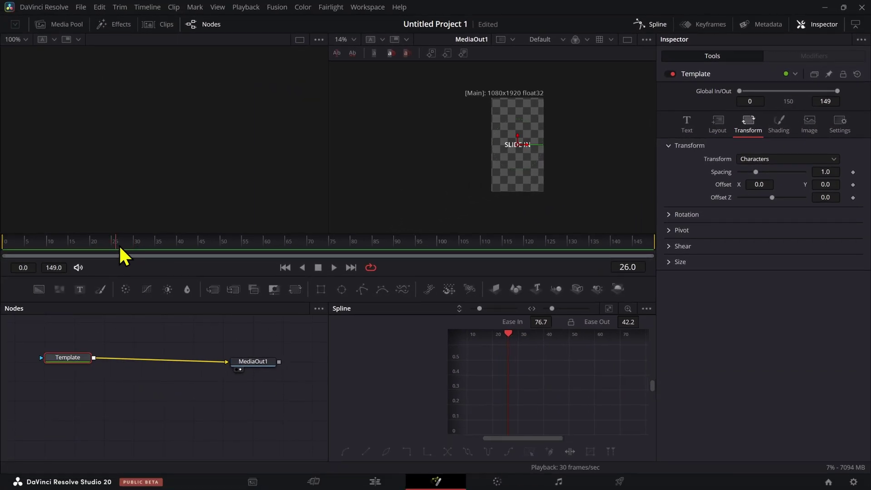
pyautogui.click(853, 185)
pyautogui.click(2, 246)
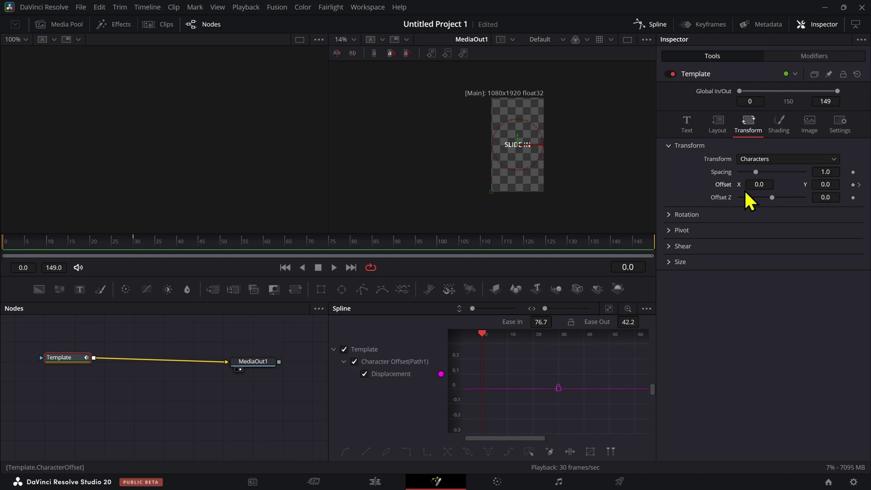
pyautogui.moveTo(831, 184); pyautogui.dragTo(823, 184)
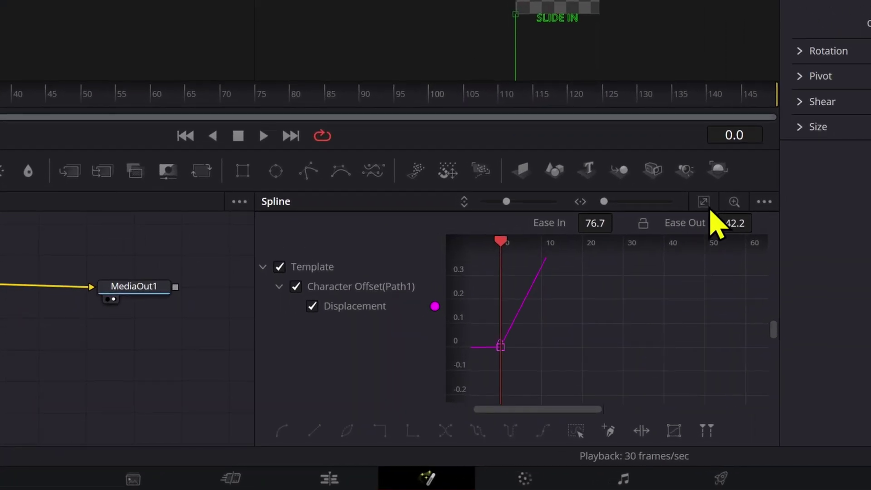
# Smooth the character offset's displacement curve with Ease In 100 and Ease Out 45, and play back the slide-in
pyautogui.click(708, 206)
pyautogui.hotkey('ctrl', 'a')
pyautogui.press('f')
pyautogui.press('t')
pyautogui.press('t')
pyautogui.moveTo(603, 224); pyautogui.dragTo(617, 220)
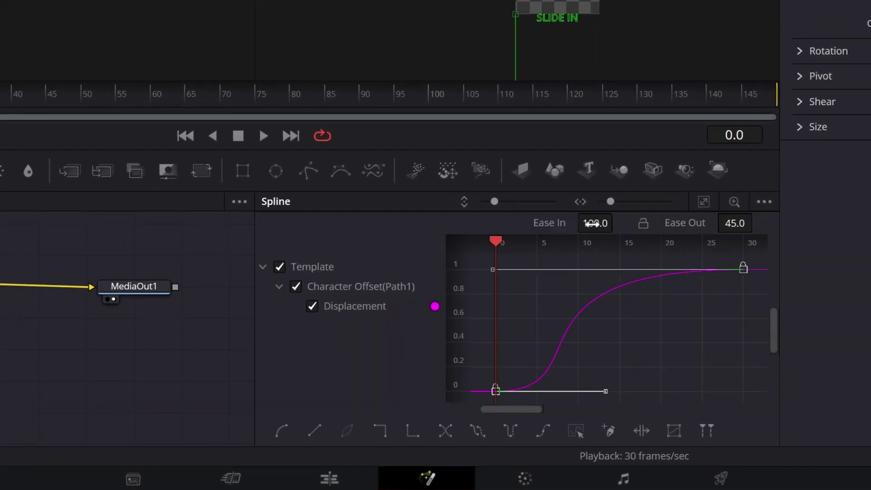
pyautogui.press('space')
pyautogui.press('space')
pyautogui.click(52, 246)
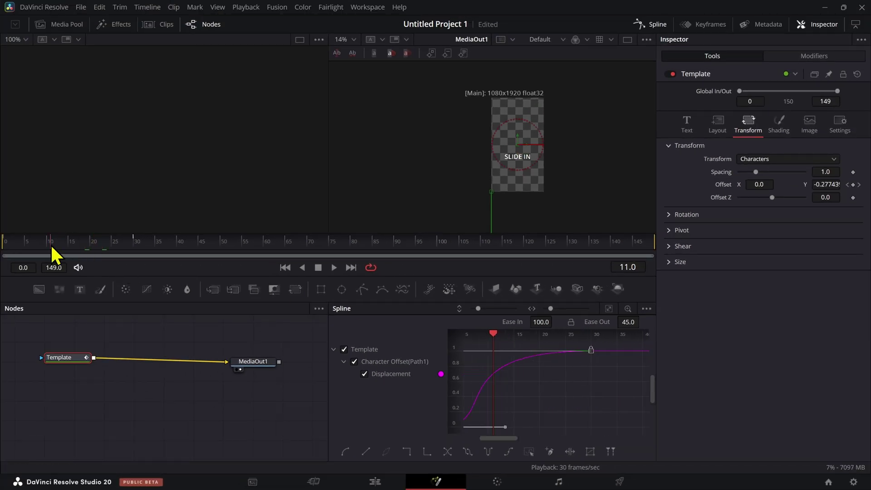
# Lower the Template's character Offset Y at frame 0 to -1.069 and play back the slide-in
pyautogui.moveTo(51, 249); pyautogui.dragTo(1, 253)
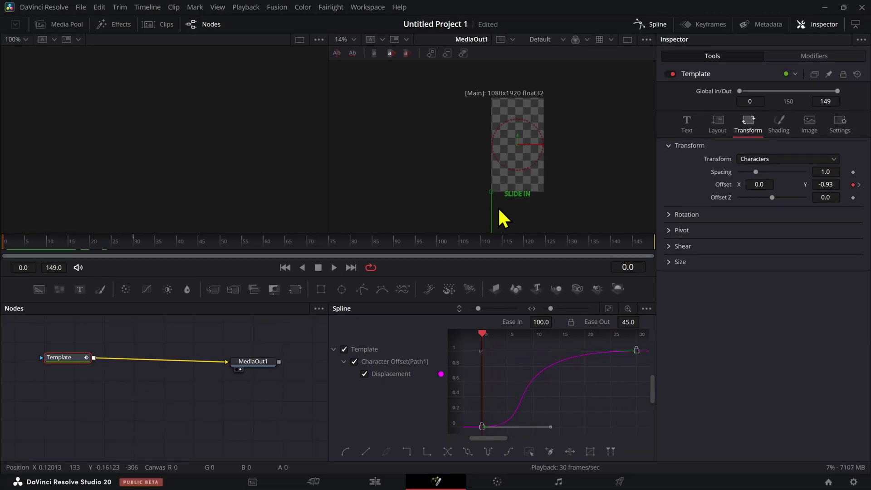
pyautogui.scroll(4, 500, 205)
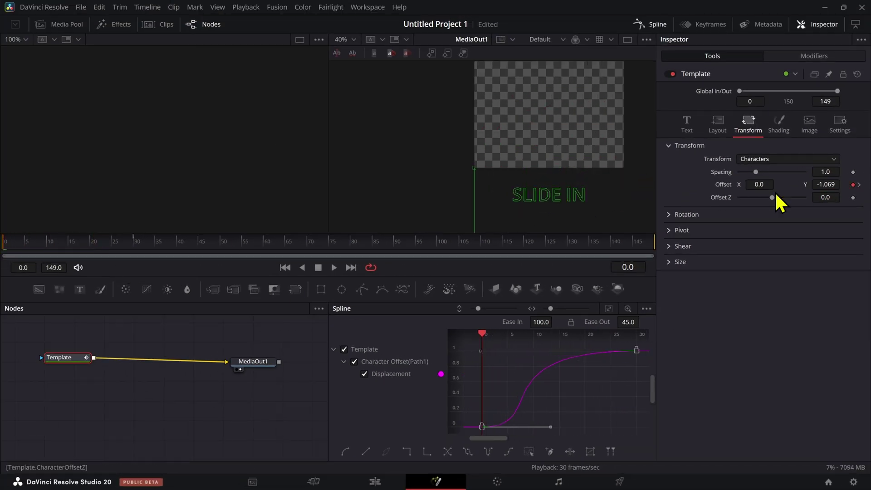
pyautogui.scroll(-4, 554, 191)
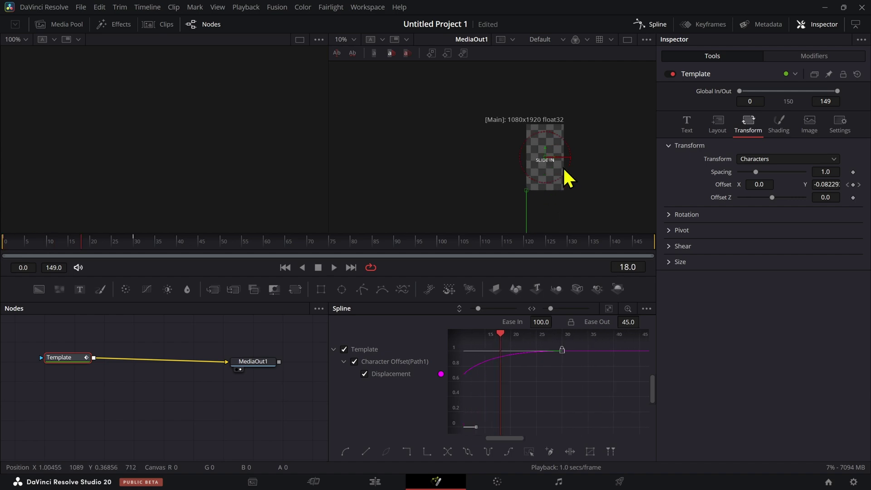
pyautogui.scroll(4, 563, 169)
# Move the Template text's layout Center to X 0.307, Y 0.158 and play back the slide-in from the first frame
pyautogui.click(717, 124)
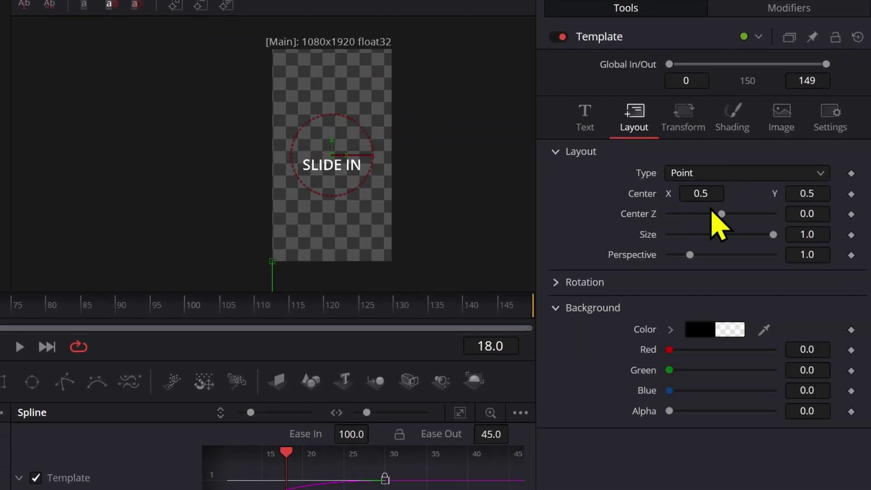
pyautogui.click(706, 193)
pyautogui.click(750, 193)
pyautogui.moveTo(708, 191); pyautogui.dragTo(620, 191)
pyautogui.moveTo(799, 199); pyautogui.dragTo(793, 199)
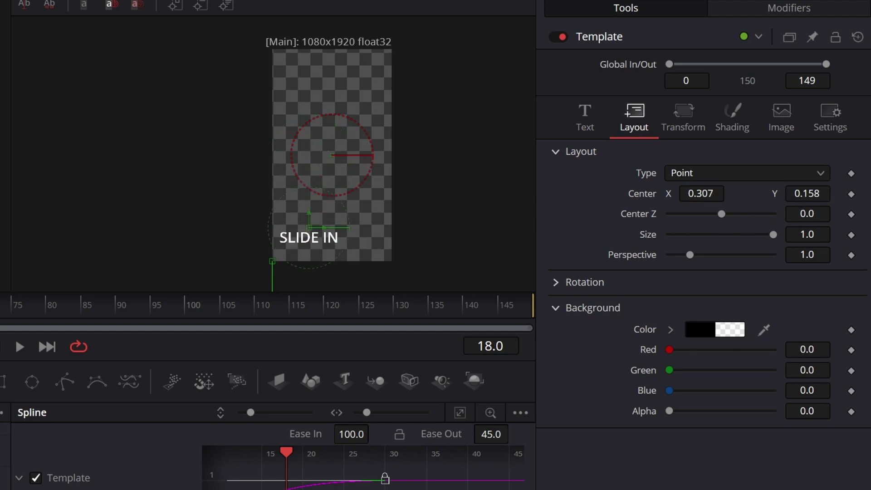
pyautogui.press('Home')
pyautogui.press('space')
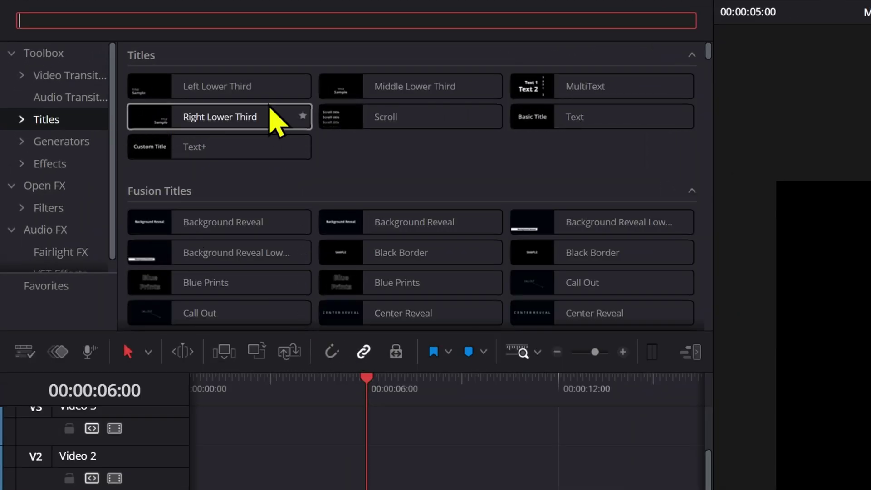
# Search the titles for "slide", add the Vertical Slide title to Video 1 at 00:00:06:00 and play it back
pyautogui.write('lide')
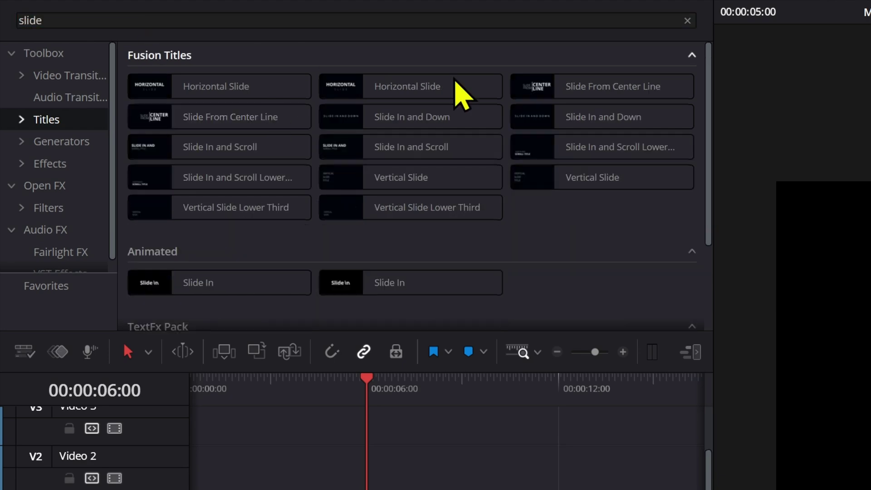
pyautogui.moveTo(542, 191); pyautogui.dragTo(376, 489)
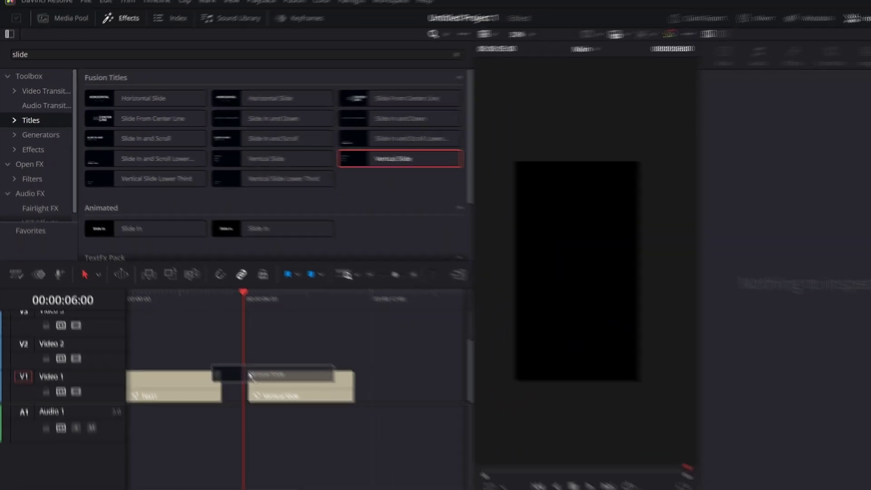
pyautogui.moveTo(251, 376); pyautogui.dragTo(264, 382)
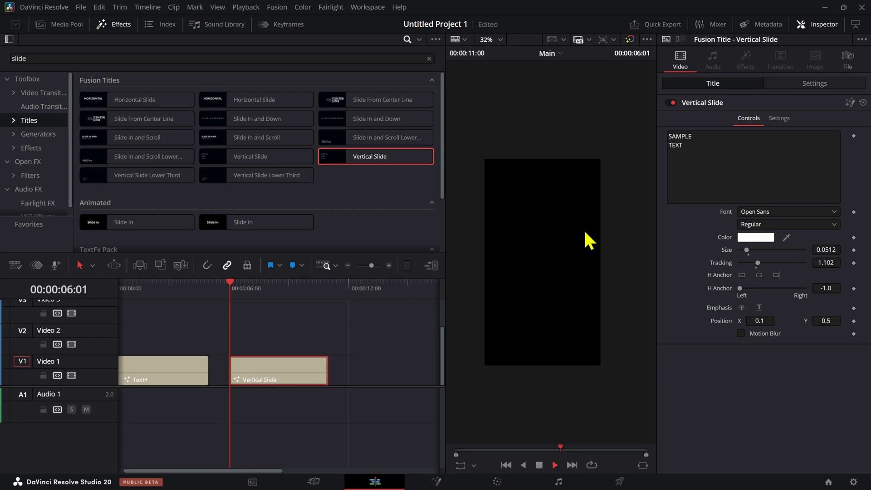
pyautogui.press('space')
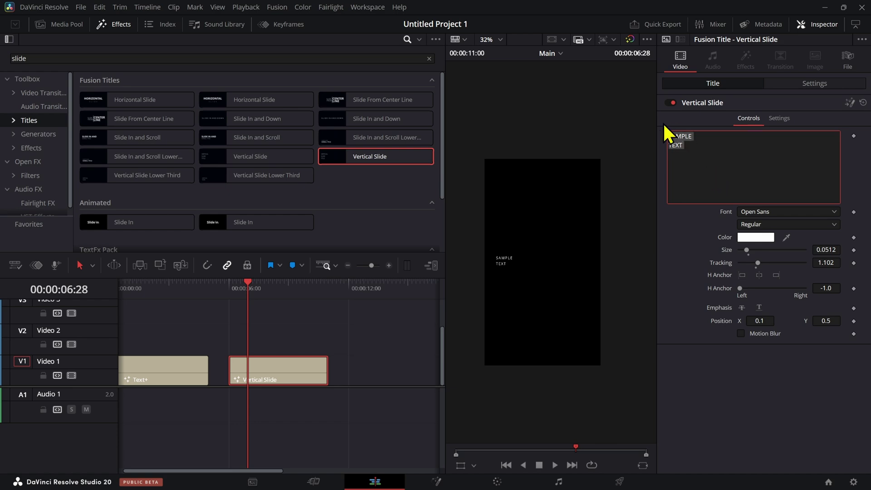
# Change the Vertical Slide title's text to "SLIDE IN", set its size to 0.1732, and play it back from its start
pyautogui.write('SLIDE IN')
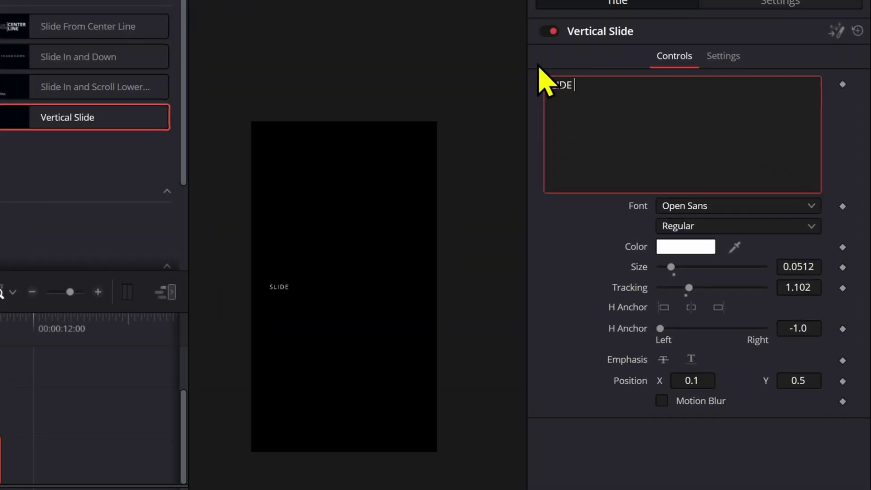
pyautogui.moveTo(806, 272); pyautogui.dragTo(861, 272)
pyautogui.click(171, 267)
pyautogui.moveTo(171, 267); pyautogui.dragTo(167, 269)
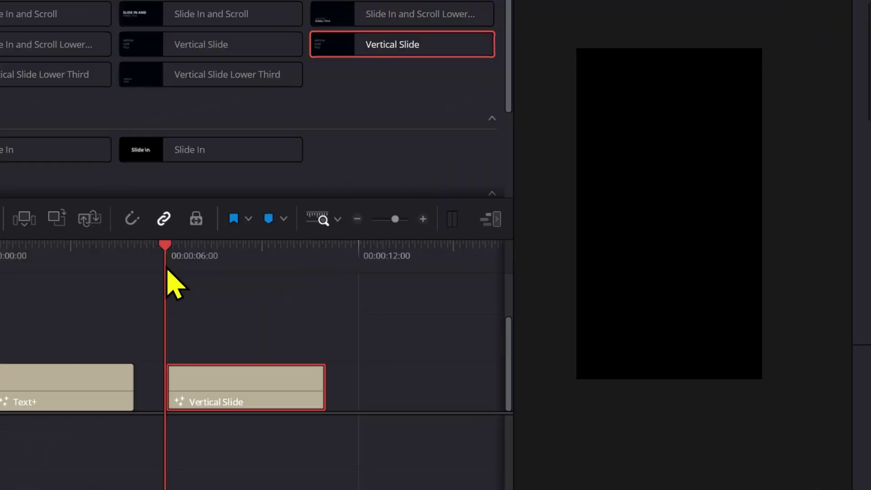
pyautogui.press('space')
pyautogui.press('space')
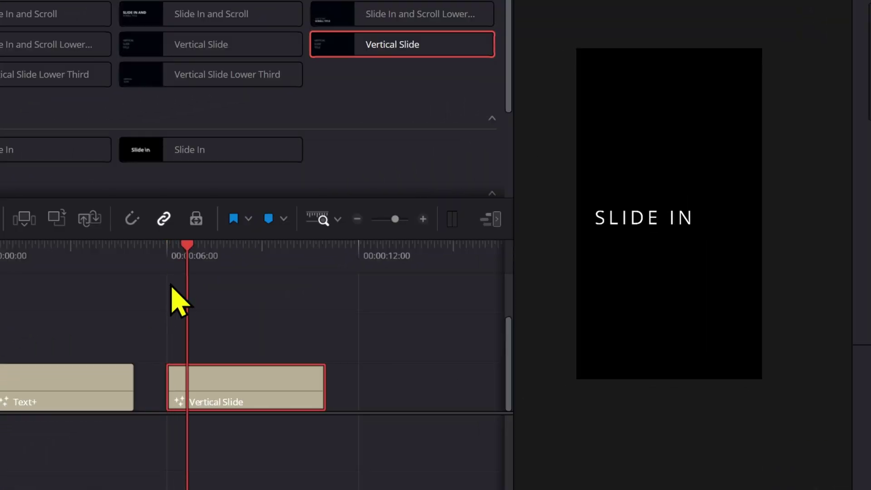
pyautogui.moveTo(179, 270); pyautogui.dragTo(165, 270)
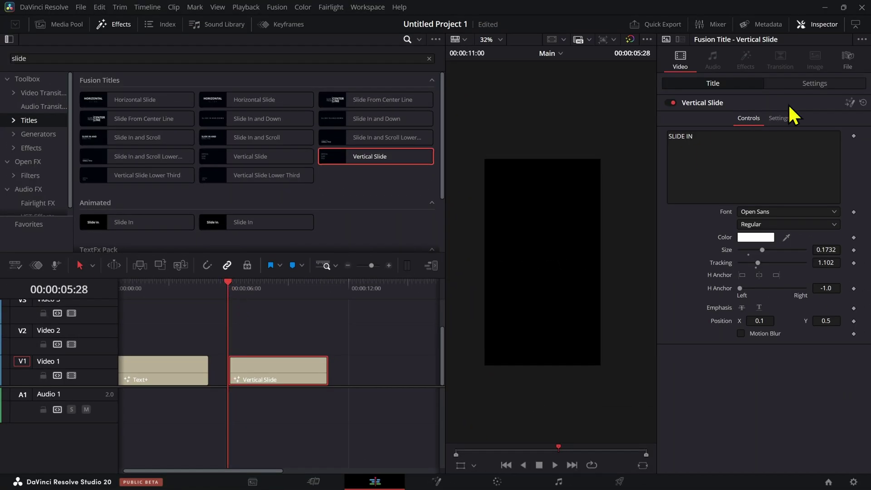
# Open the Vertical Slide title in Fusion and examine its Text node's text, layout and transform settings
pyautogui.click(849, 102)
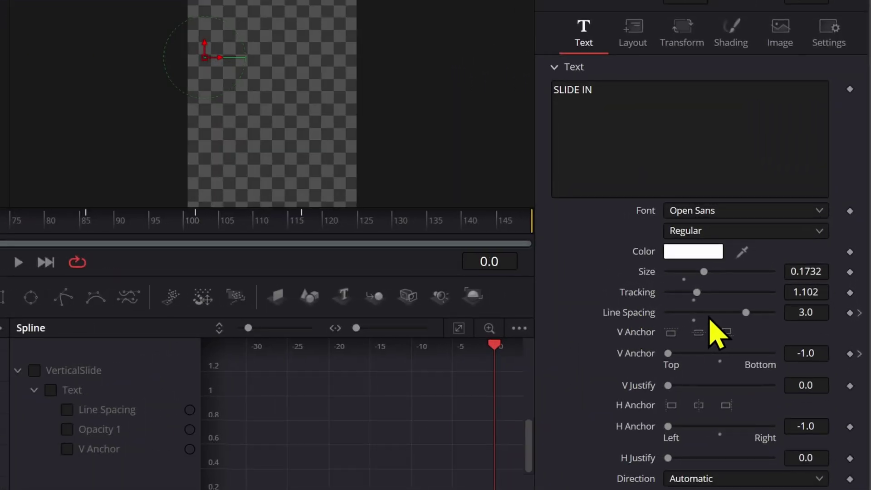
pyautogui.click(641, 31)
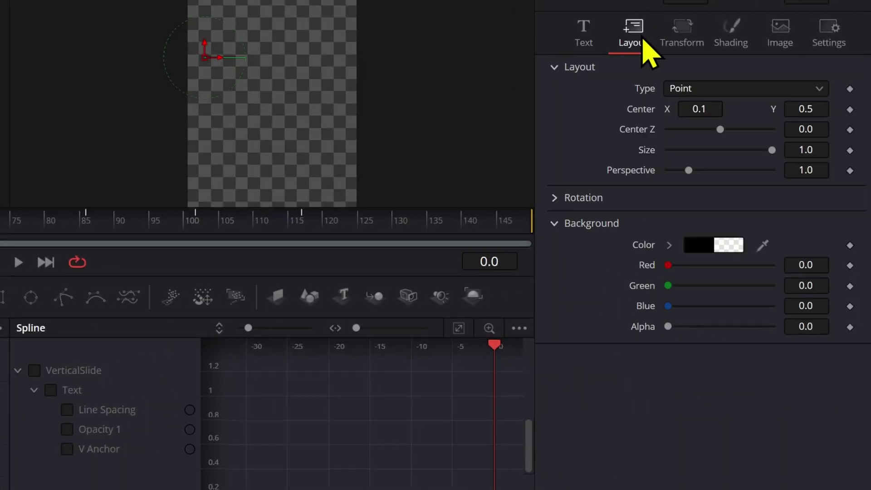
pyautogui.click(680, 43)
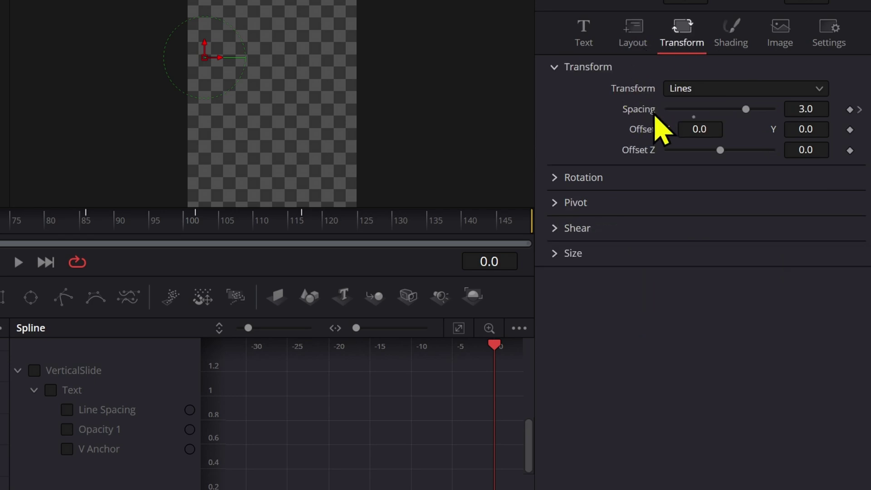
pyautogui.click(583, 40)
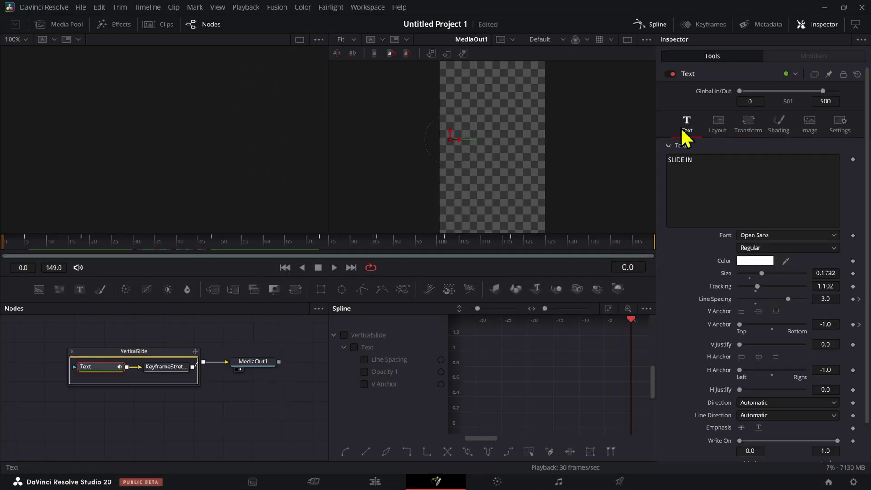
# Return to the timeline, add blank lines below "SLIDE IN" in the Vertical Slide title's text, and play it back
pyautogui.click(374, 482)
pyautogui.click(228, 296)
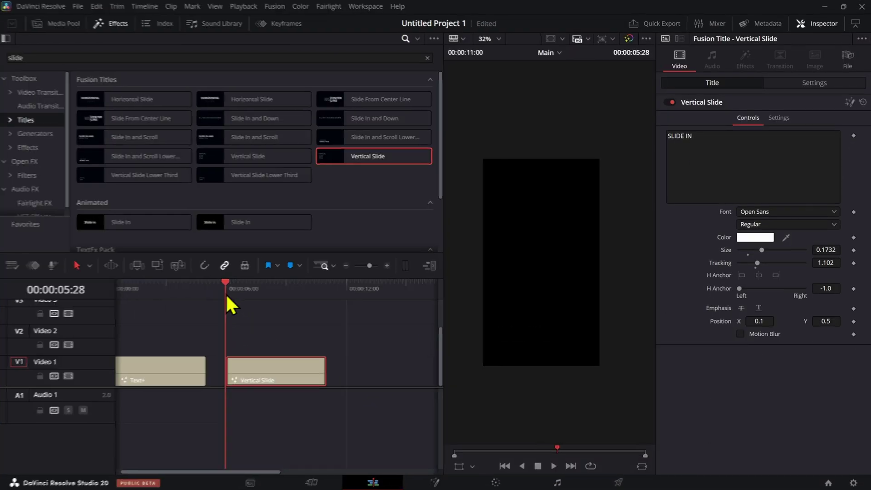
pyautogui.click(683, 163)
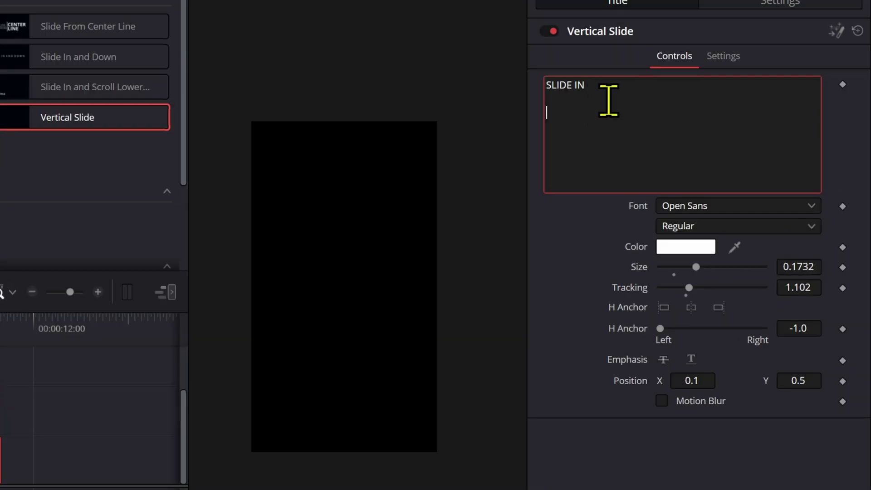
pyautogui.click(53, 359)
pyautogui.press('space')
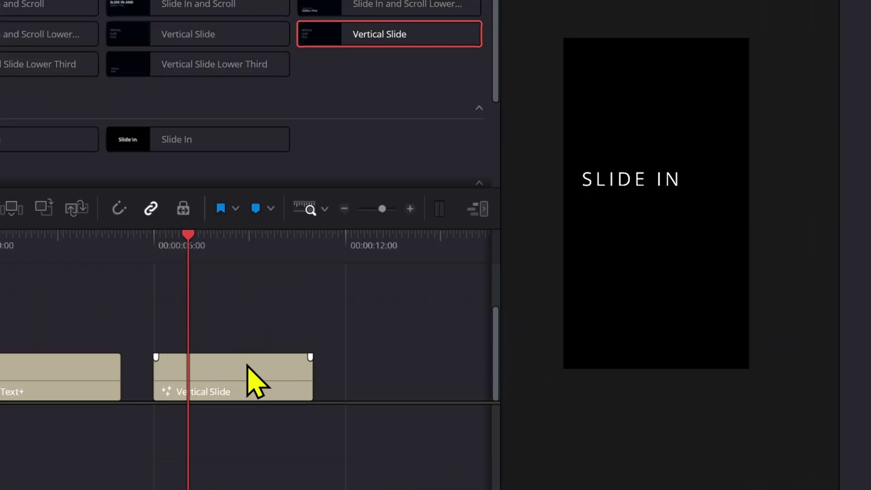
pyautogui.click(247, 367)
pyautogui.click(863, 36)
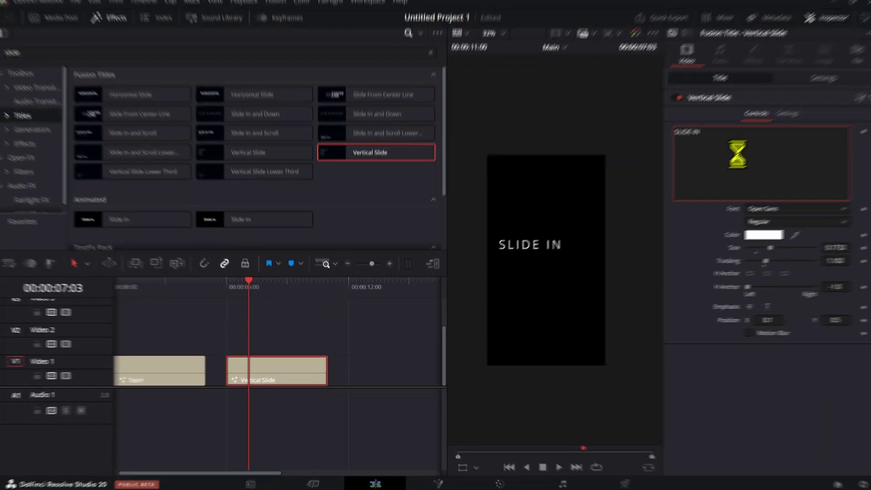
pyautogui.press('Return')
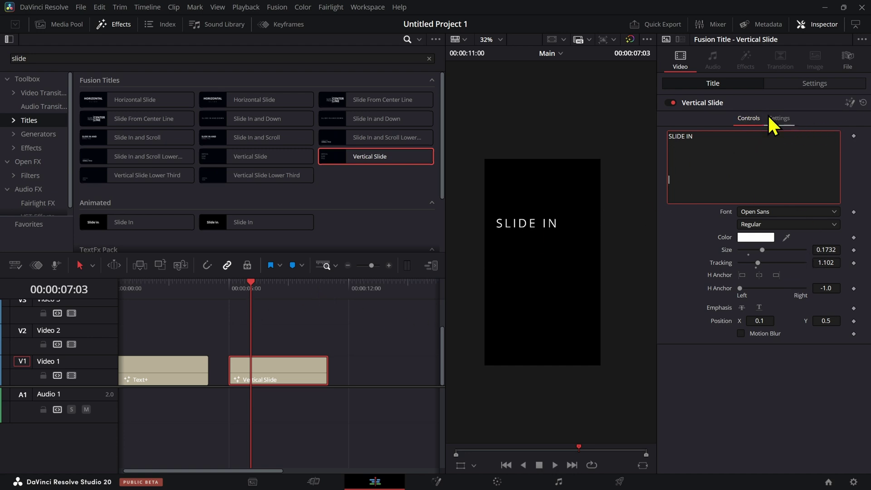
# Lower the Vertical Slide title's Position Y to bring the text below the middle of the frame
pyautogui.moveTo(825, 321); pyautogui.dragTo(776, 321)
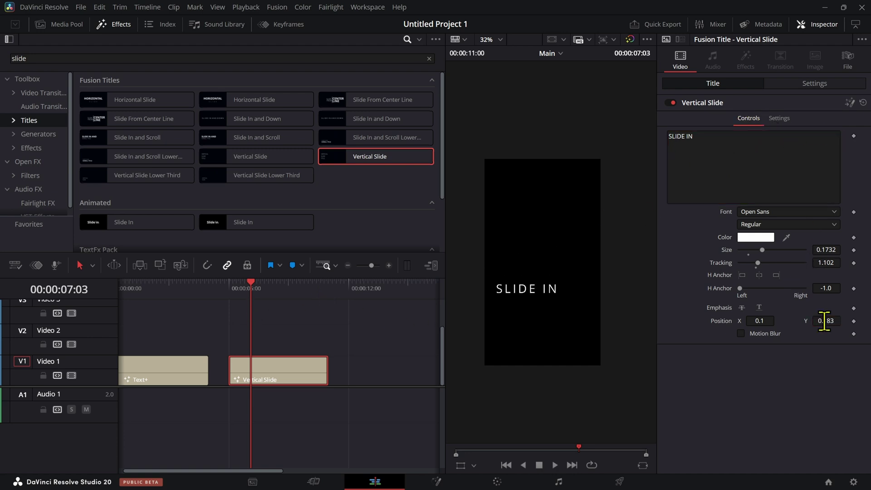
pyautogui.click(317, 299)
pyautogui.click(295, 380)
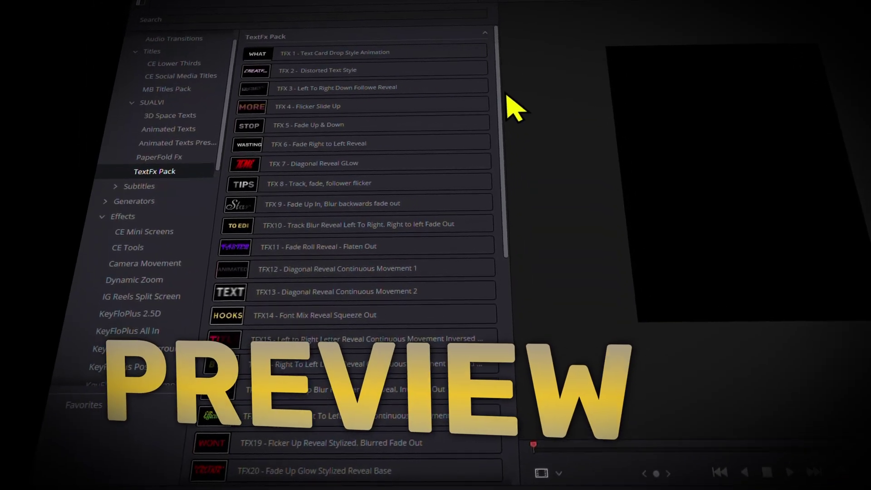
# Preview the TextFx Pack titles and place the TFX16 Right To Left Letter Reveal title at the start of the timeline
pyautogui.moveTo(506, 95); pyautogui.dragTo(529, 194)
pyautogui.click(236, 249)
pyautogui.moveTo(297, 256); pyautogui.dragTo(303, 264)
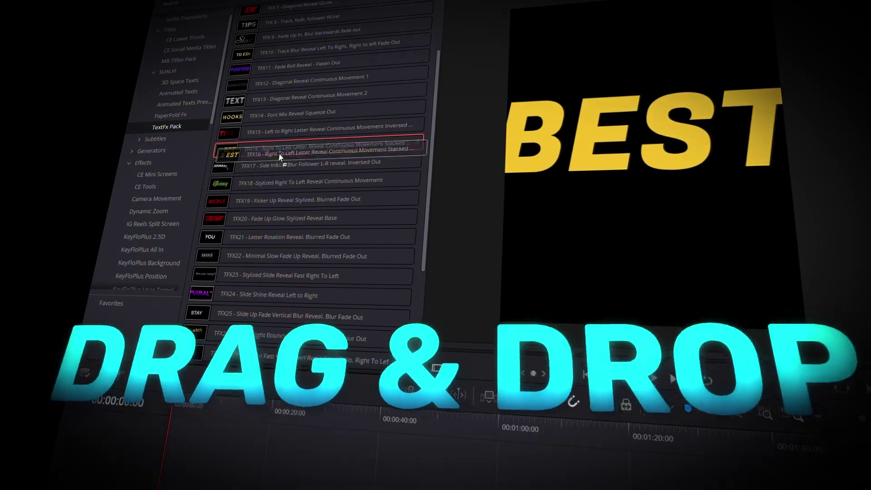
pyautogui.moveTo(279, 157); pyautogui.dragTo(272, 250)
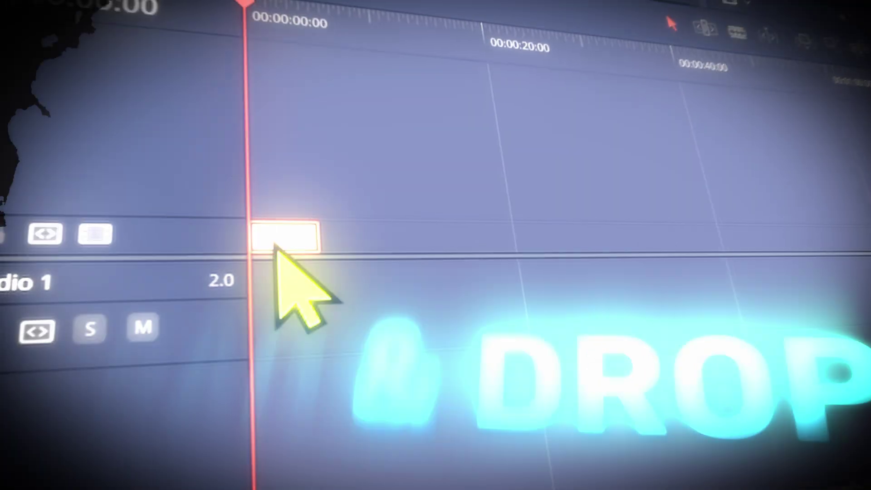